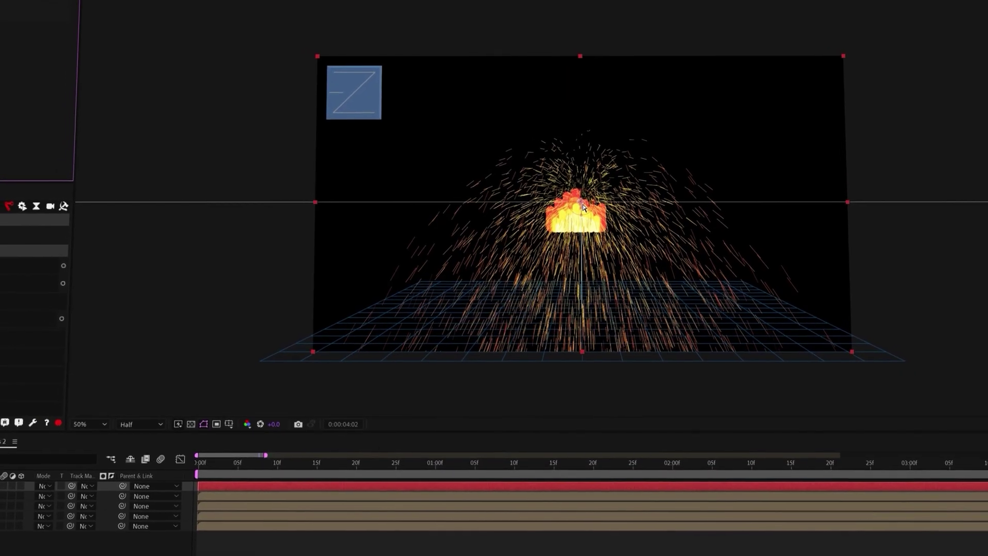
click(252, 472)
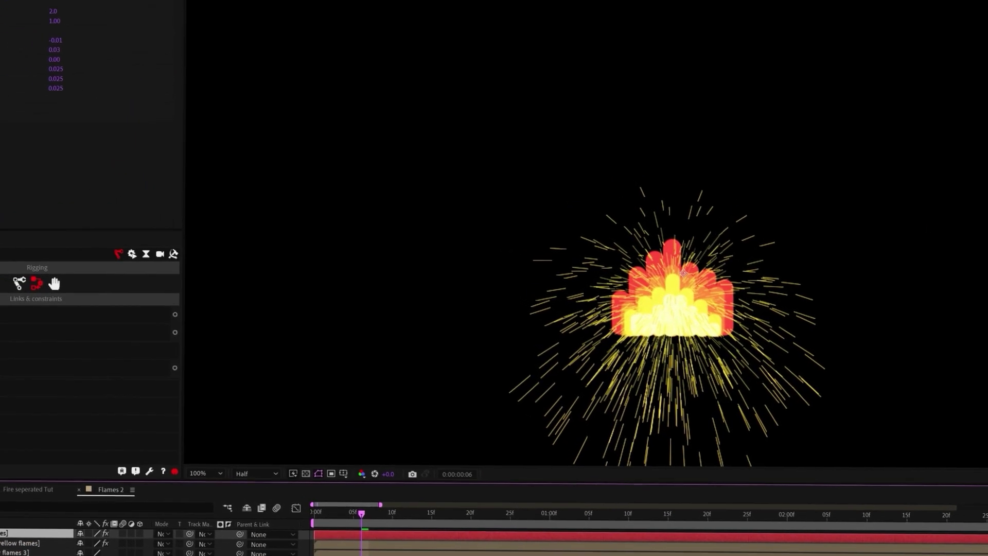
click(68, 79)
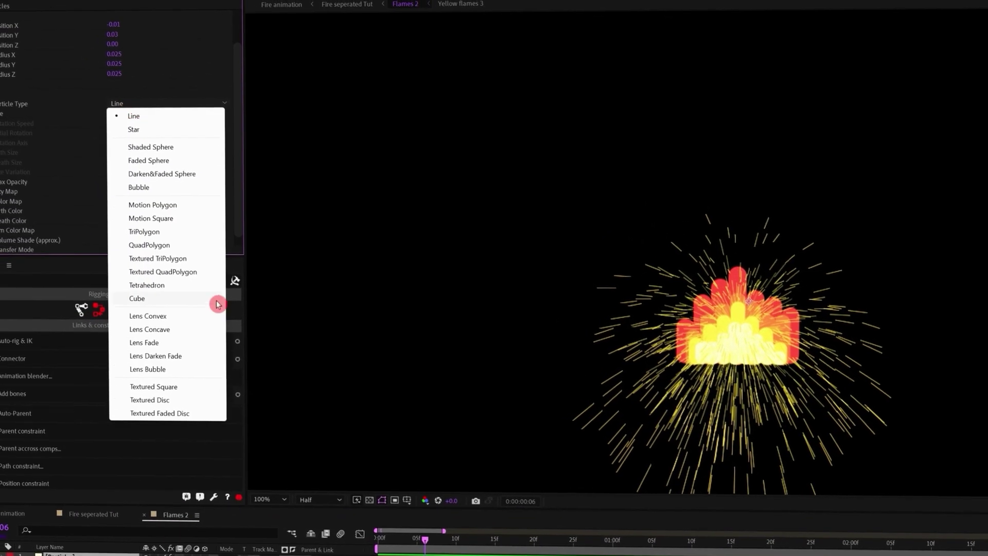
click(131, 337)
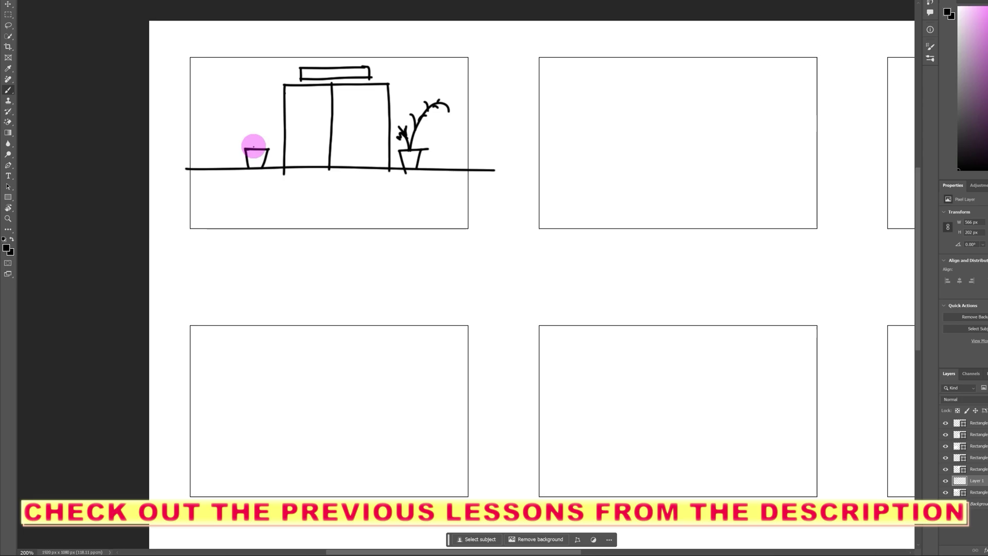
mouse_move(254, 147)
mouse_down()
mouse_move(766, 126)
mouse_move(662, 108)
mouse_move(596, 176)
mouse_up()
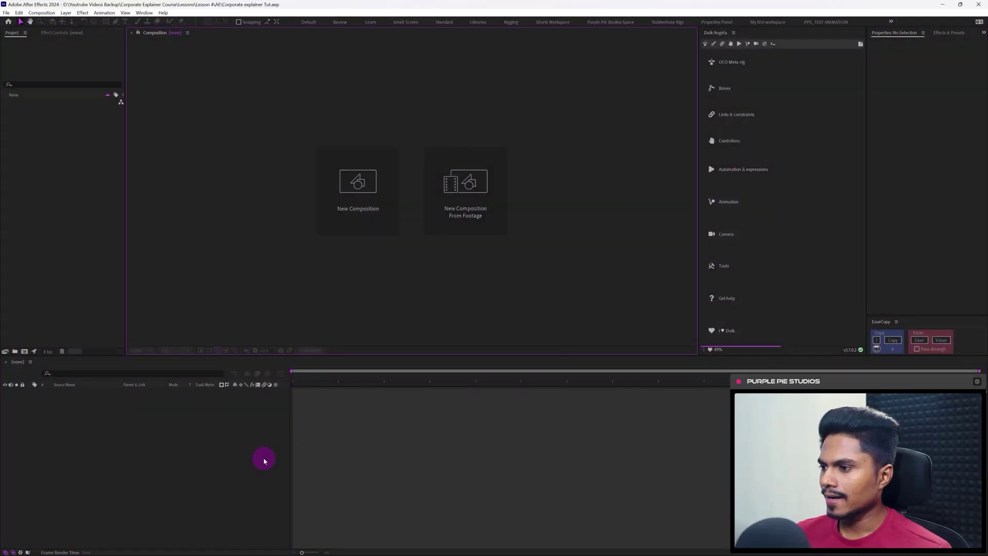
Create a 1920x1080, 30 fps composition named Corporate explainer
click(24, 352)
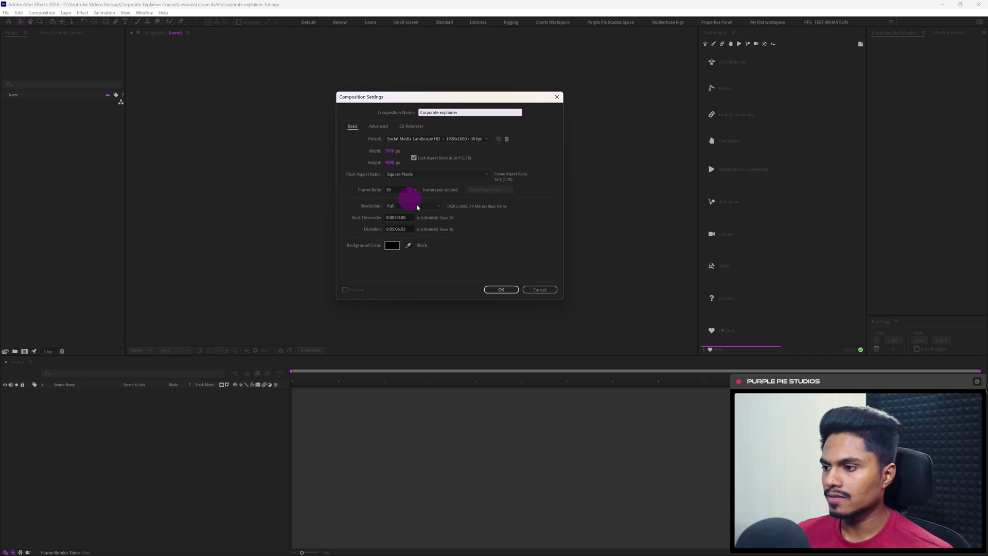
click(495, 290)
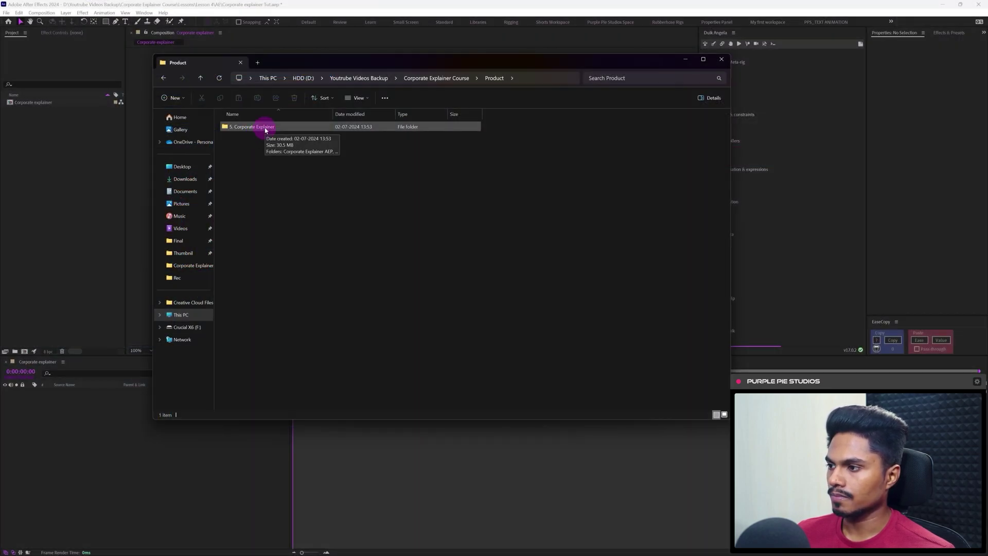
Browse through the 5. Corporate Explainer and Corporate Explainer Illustrations folders to the Layers Seperated folder
double_click(265, 128)
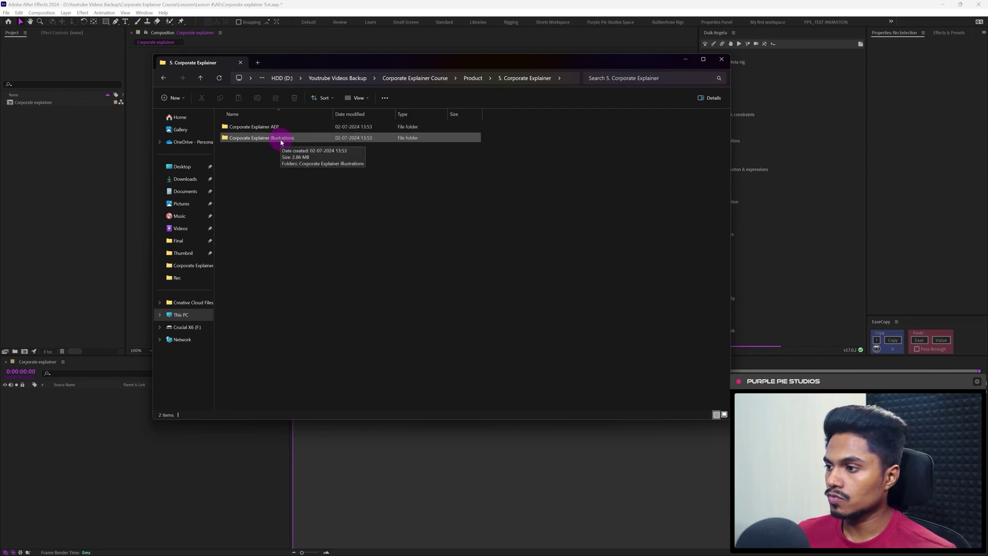
double_click(281, 140)
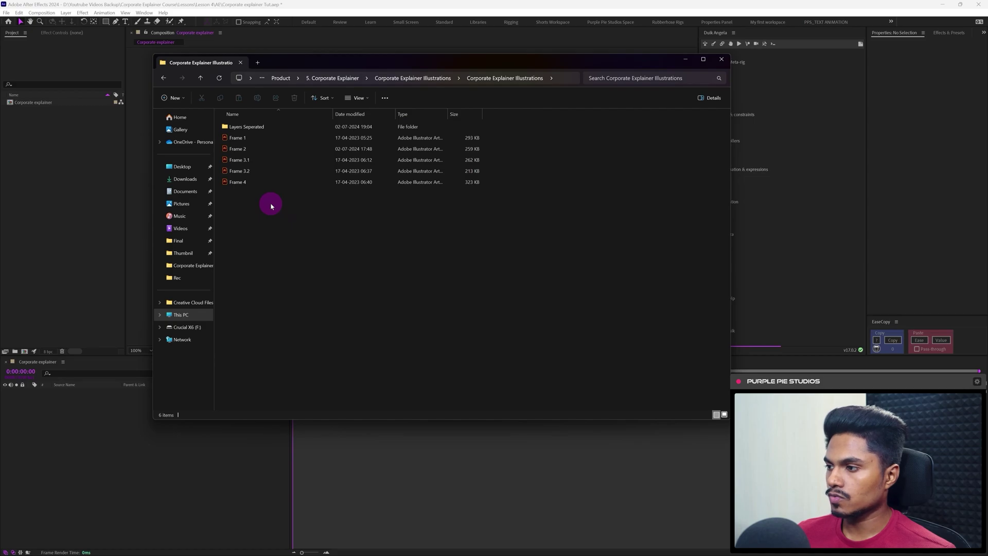
double_click(258, 128)
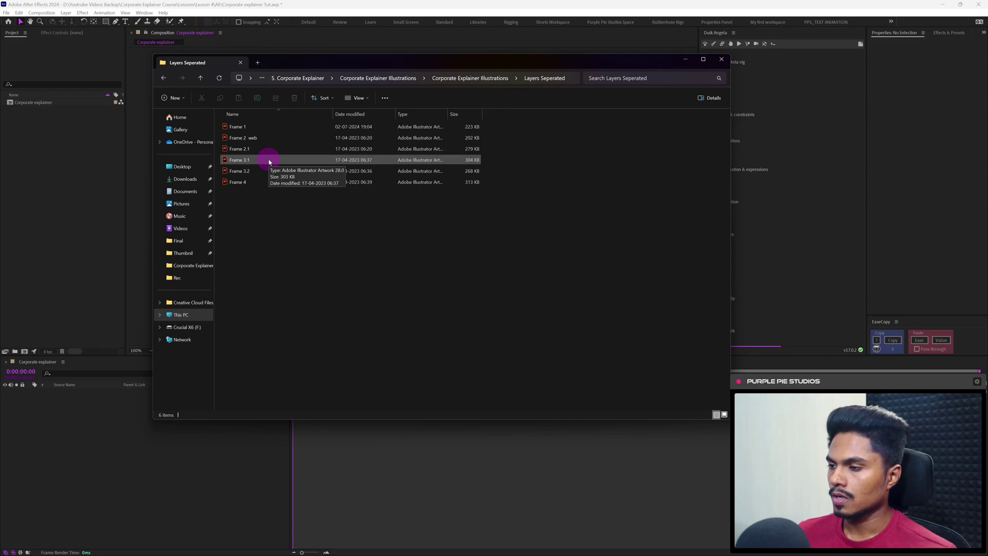
Import the Frame 1 Illustrator file into the project as a composition with footage dimensions set to Layer Size
click(240, 128)
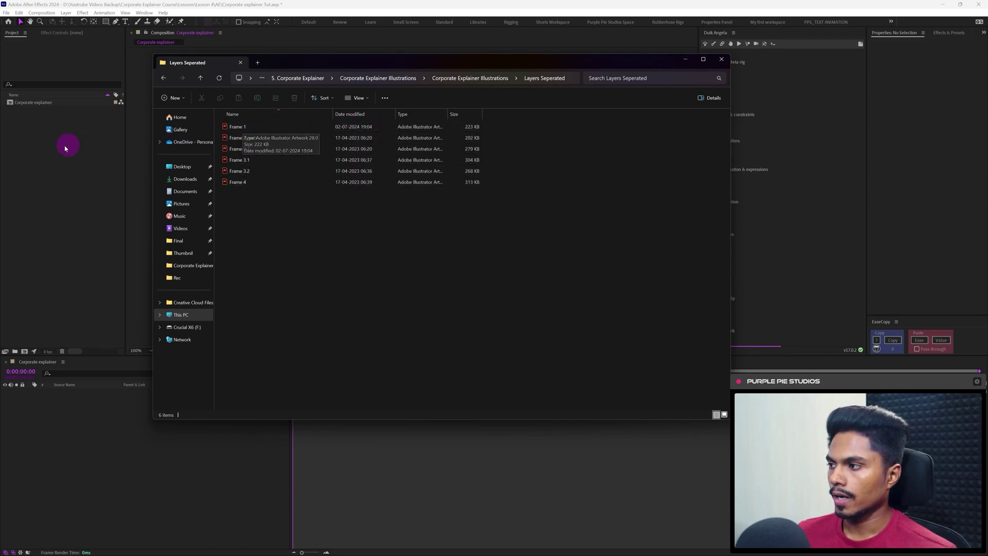
click(247, 128)
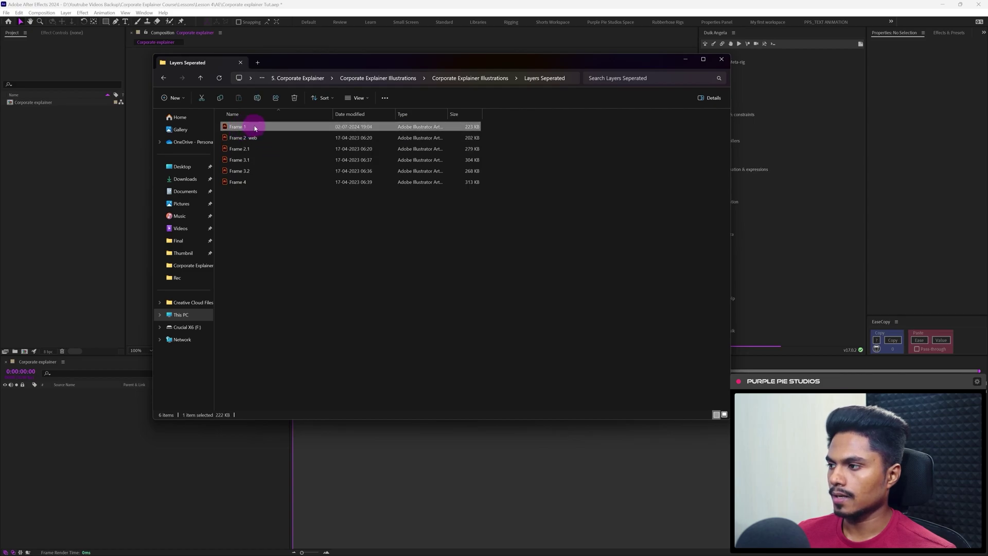
drag(255, 128, 48, 196)
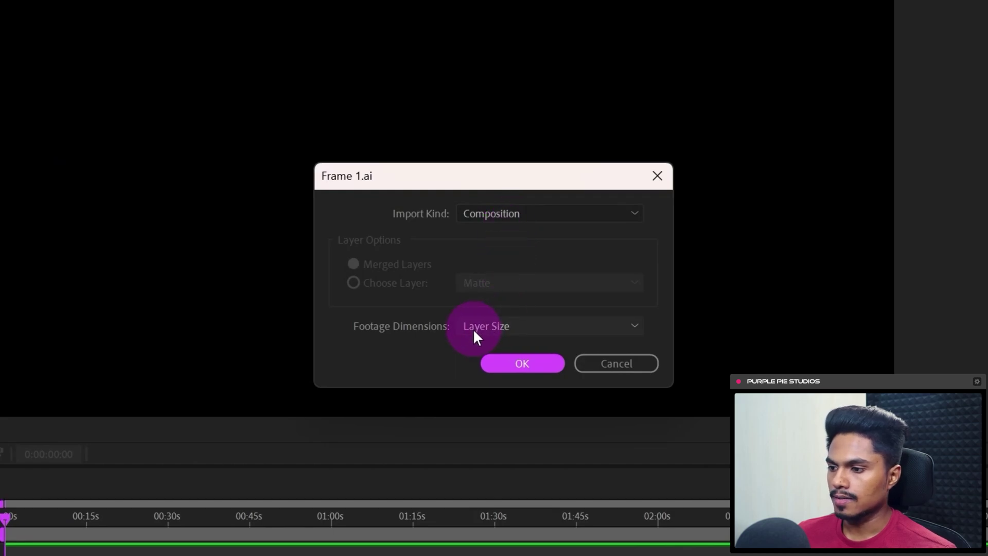
click(510, 366)
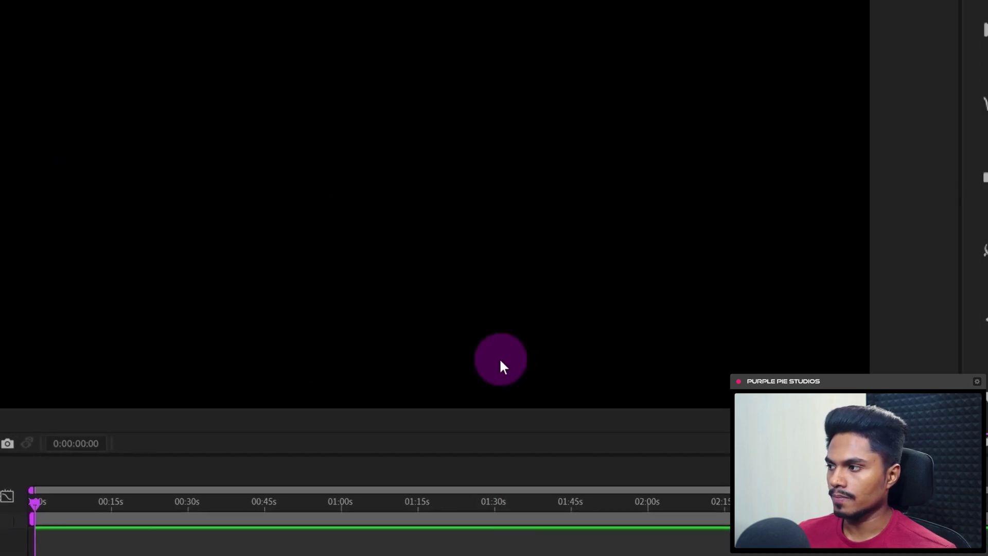
Import the Frame 2 web, Frame 2.1, Frame 3.1, Frame 3.2 and Frame 4 files as compositions as well
click(264, 150)
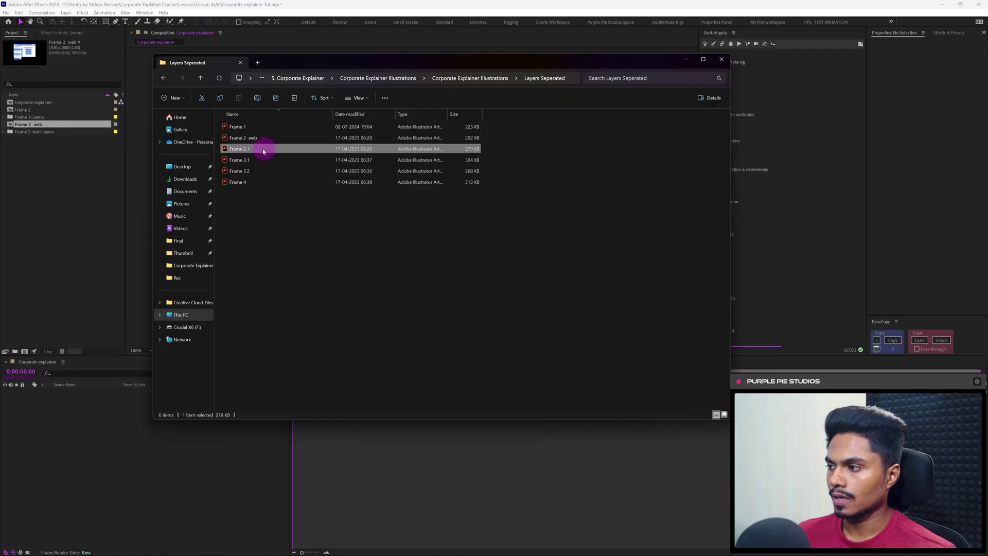
click(250, 159)
click(505, 311)
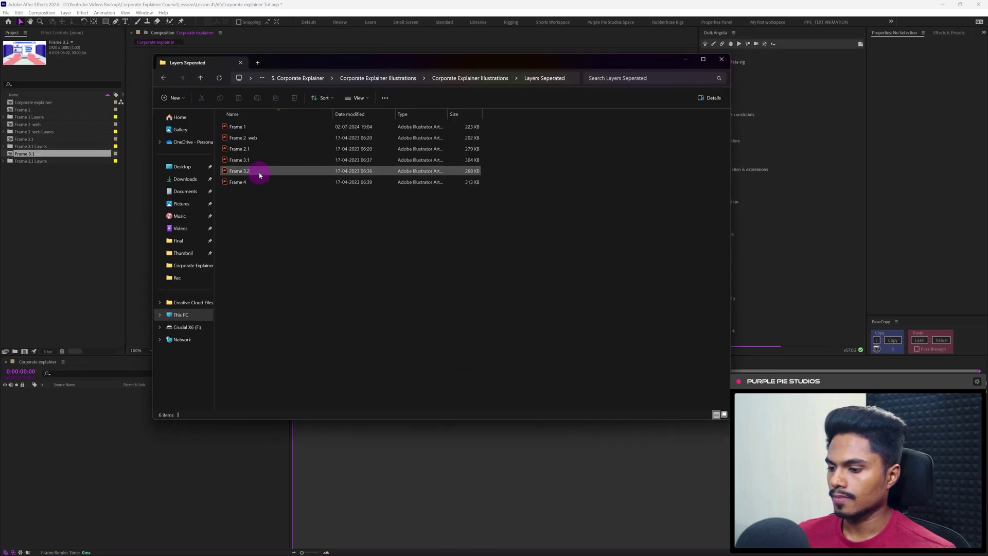
drag(259, 175, 72, 254)
click(505, 311)
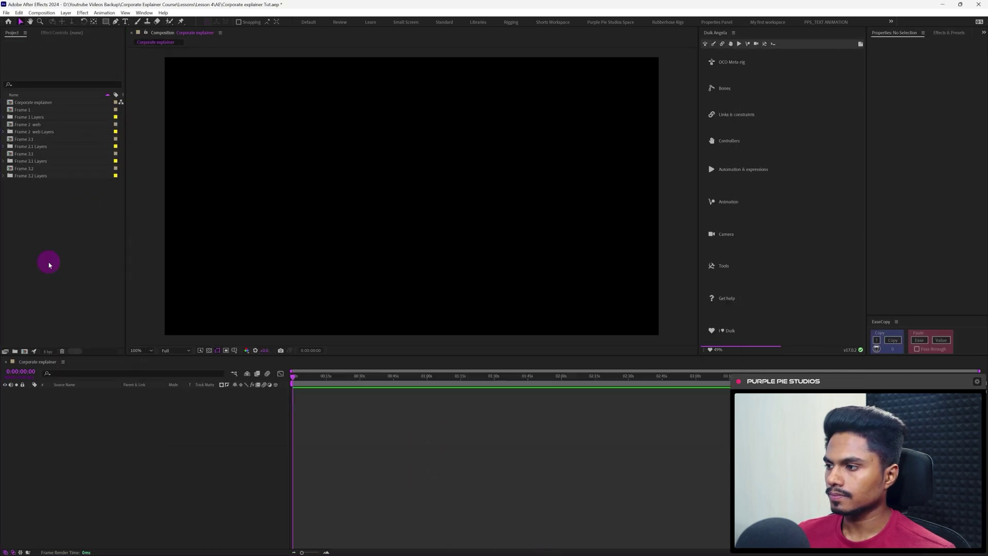
click(504, 311)
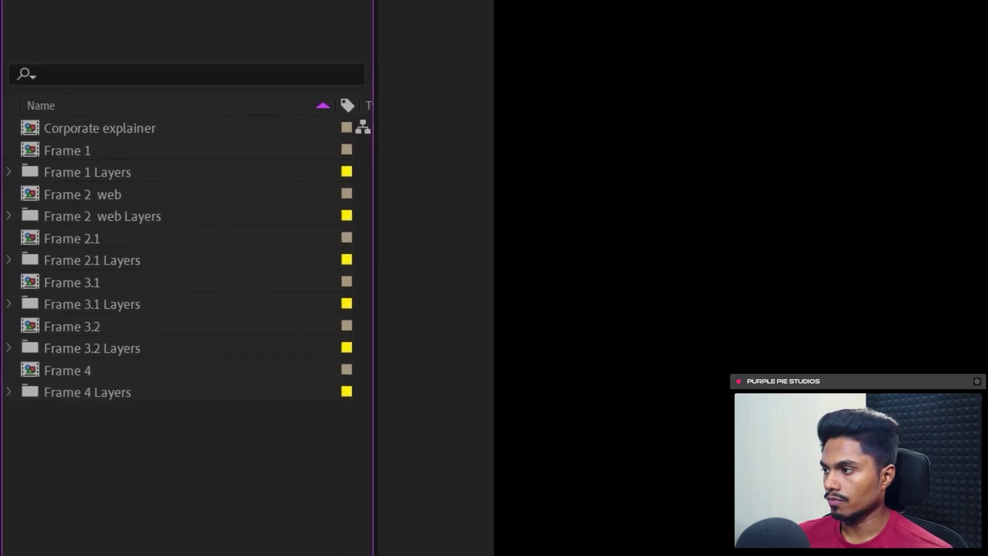
Rename the Corporate explainer composition as Main_Corporate explainer
double_click(91, 132)
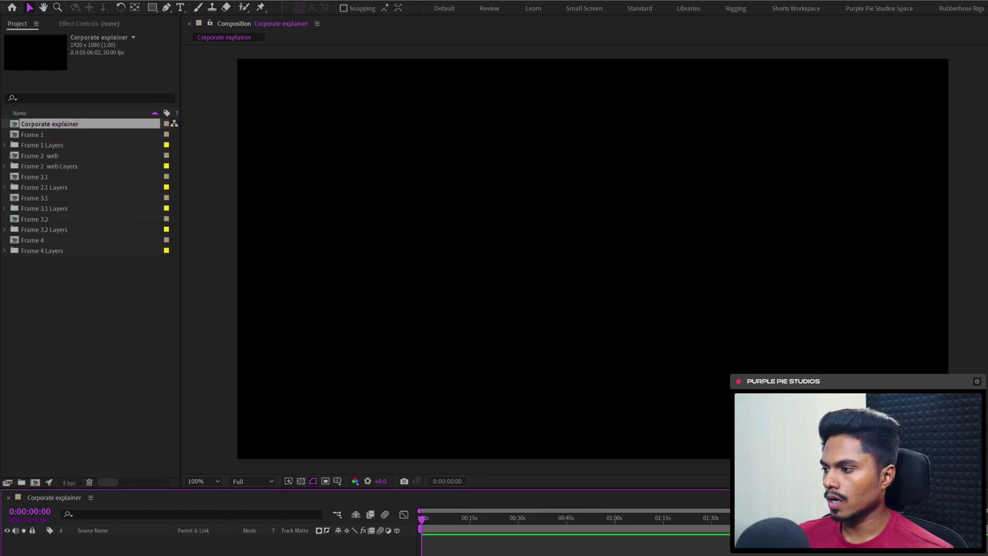
click(57, 123)
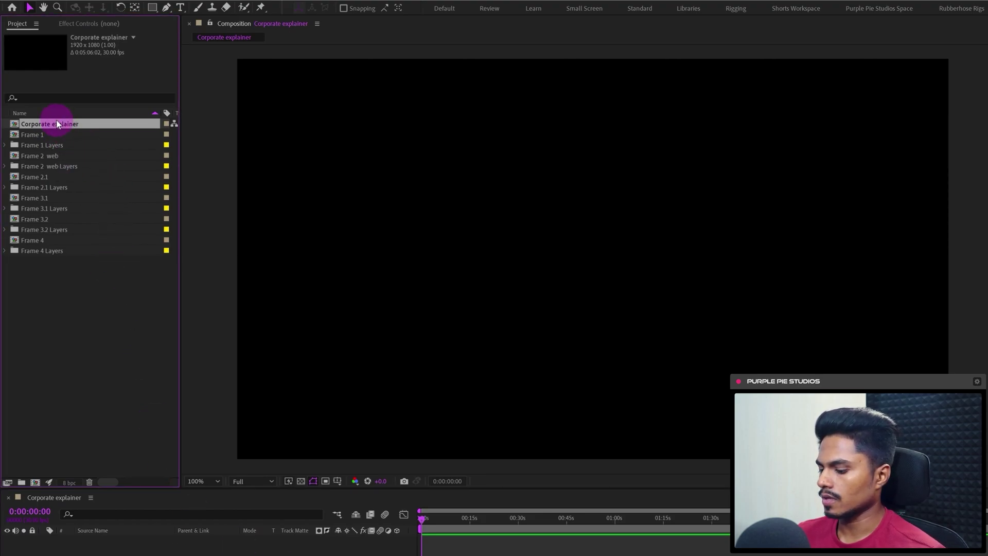
key(Return)
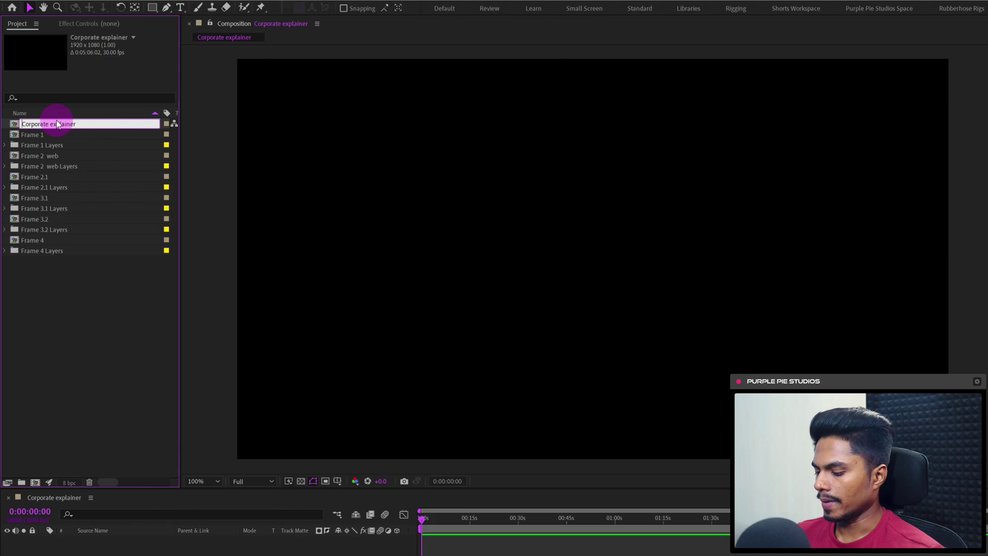
text(Main_)
key(Return)
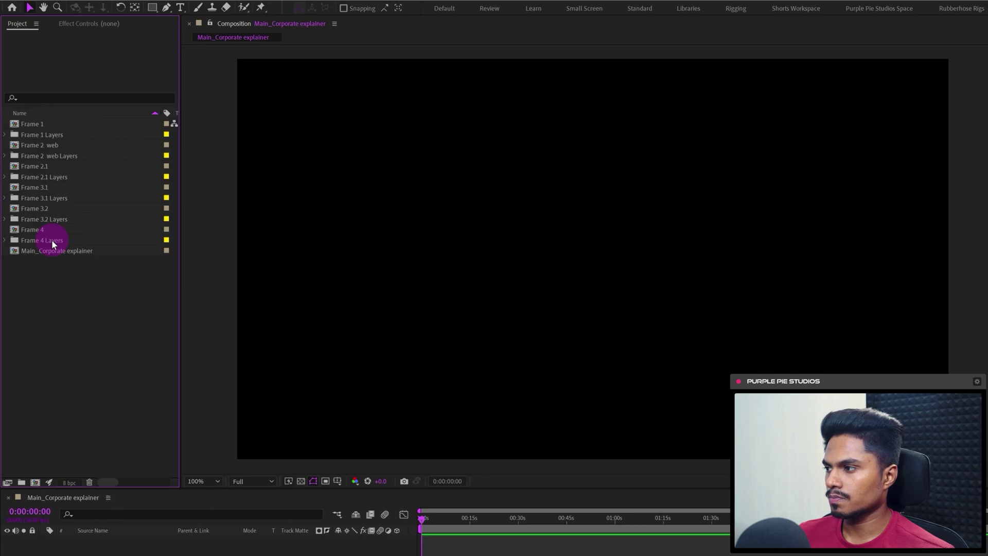
Create a project folder named COMP with a subfolder named 001 Main inside it
click(22, 483)
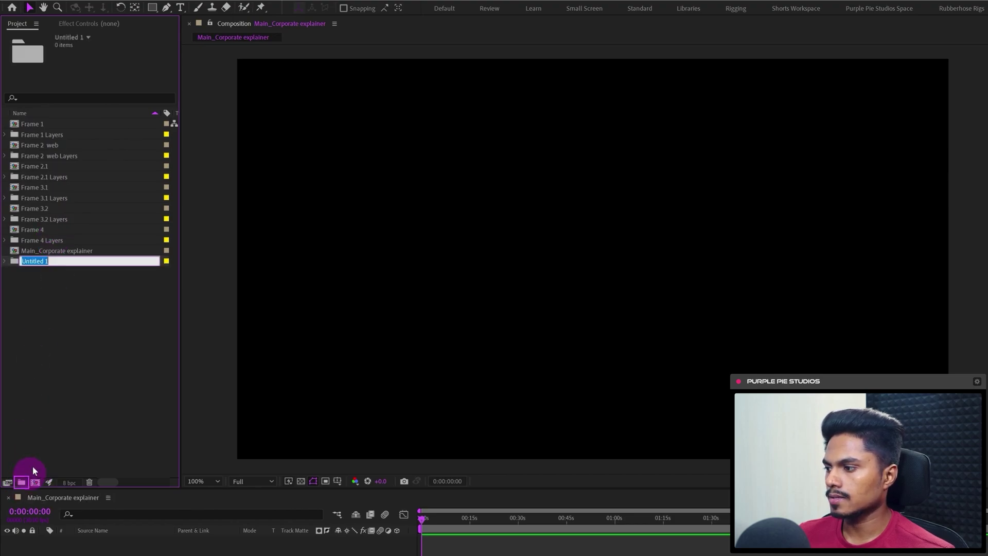
text(COMP)
key(Return)
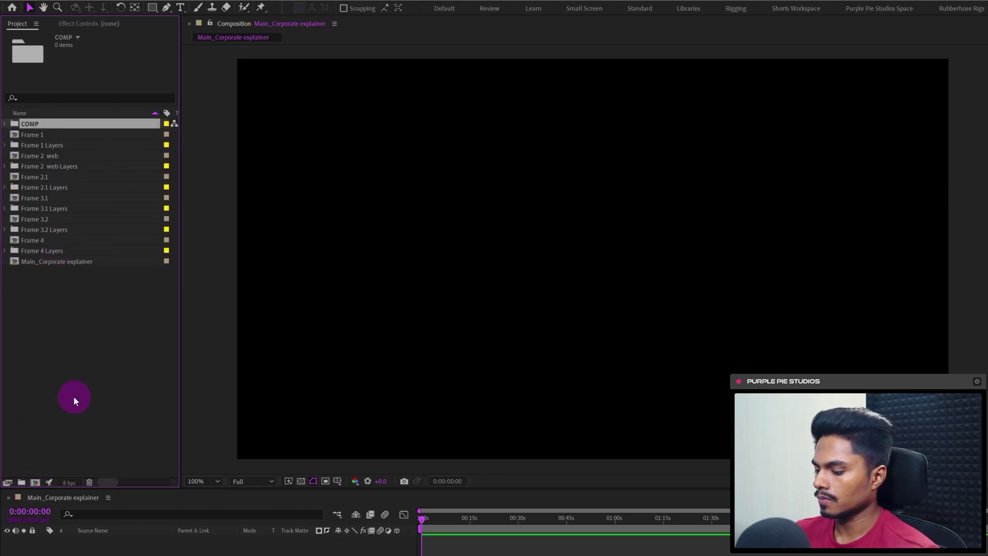
click(21, 483)
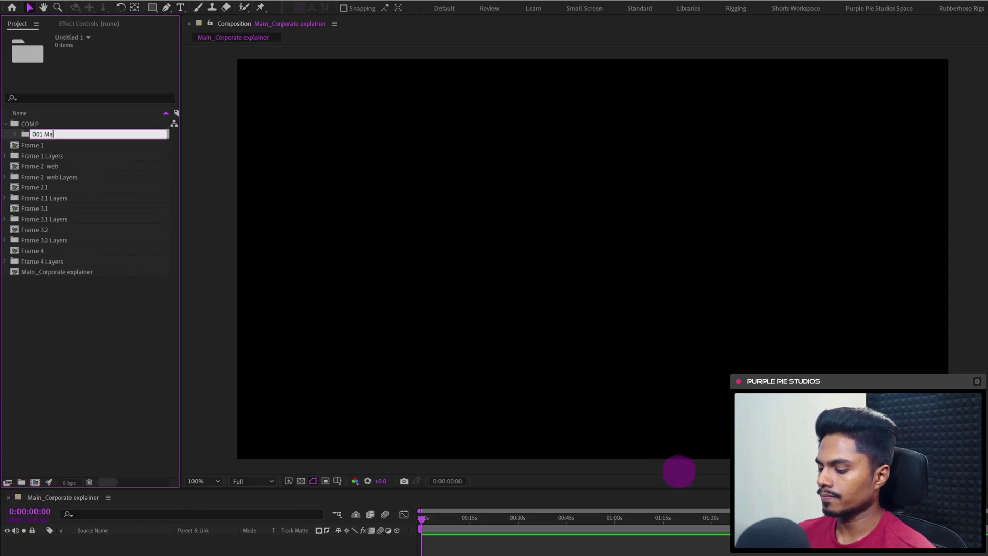
key(Return)
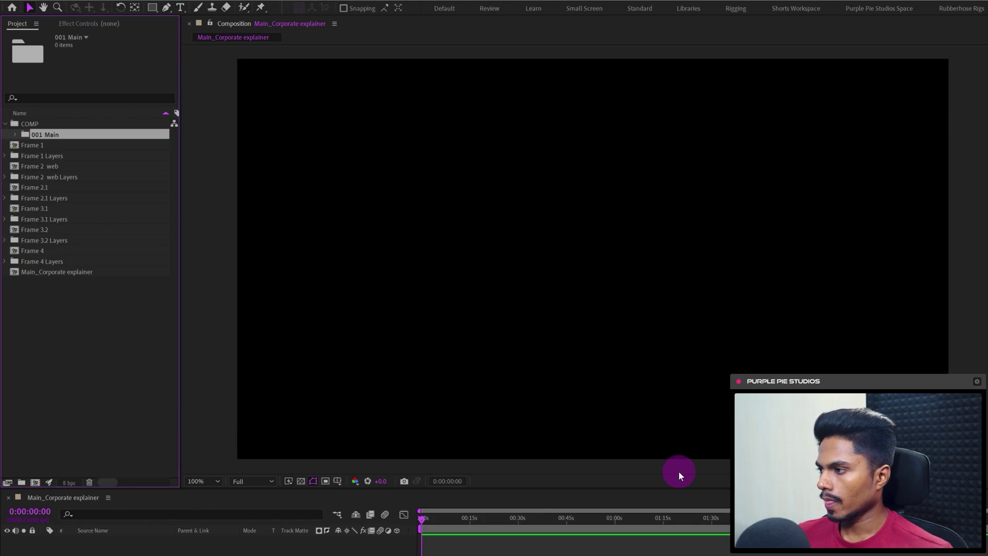
Add two more subfolders inside COMP, named 002 Frames and 003 Assets
click(25, 124)
click(22, 484)
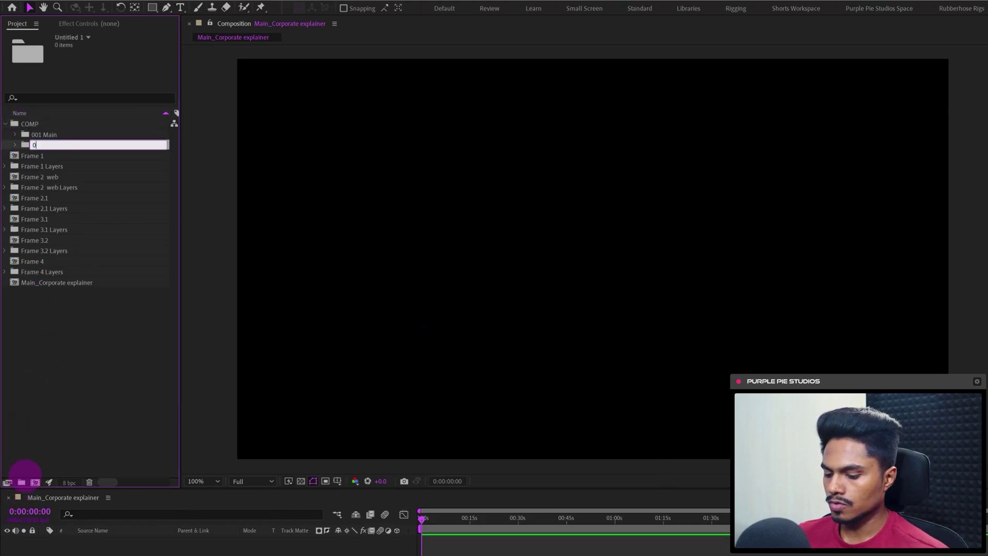
text(002 Frames)
key(Return)
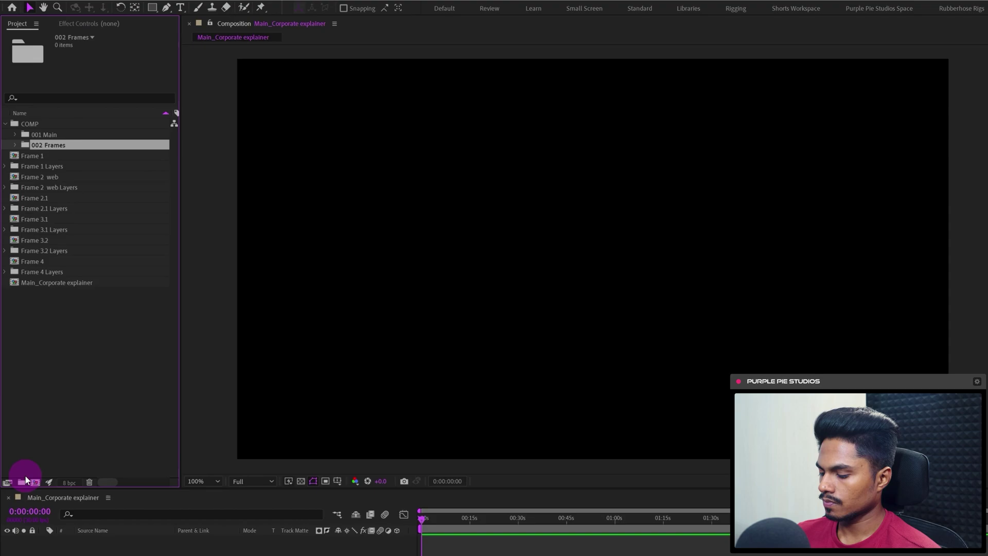
click(41, 126)
click(22, 483)
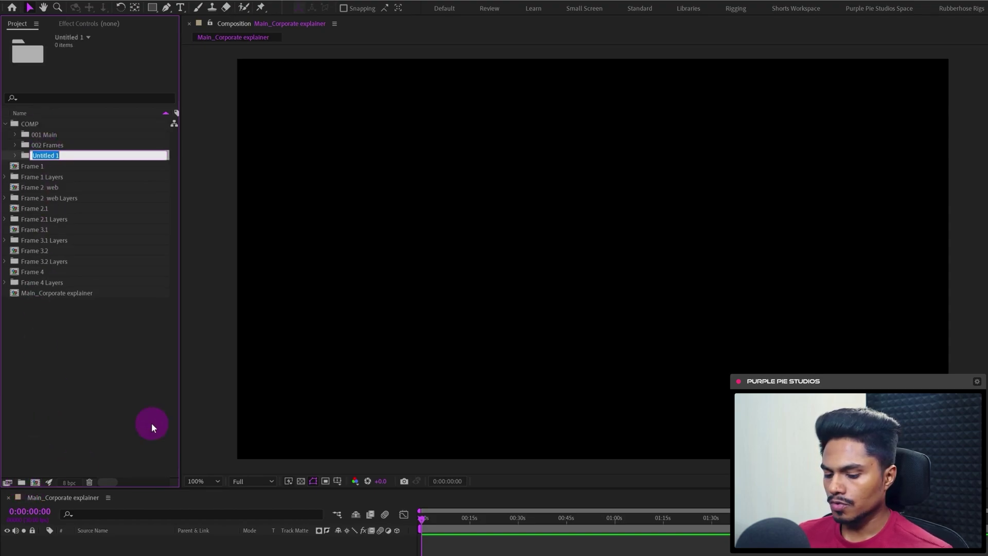
text(003 Assets)
key(Return)
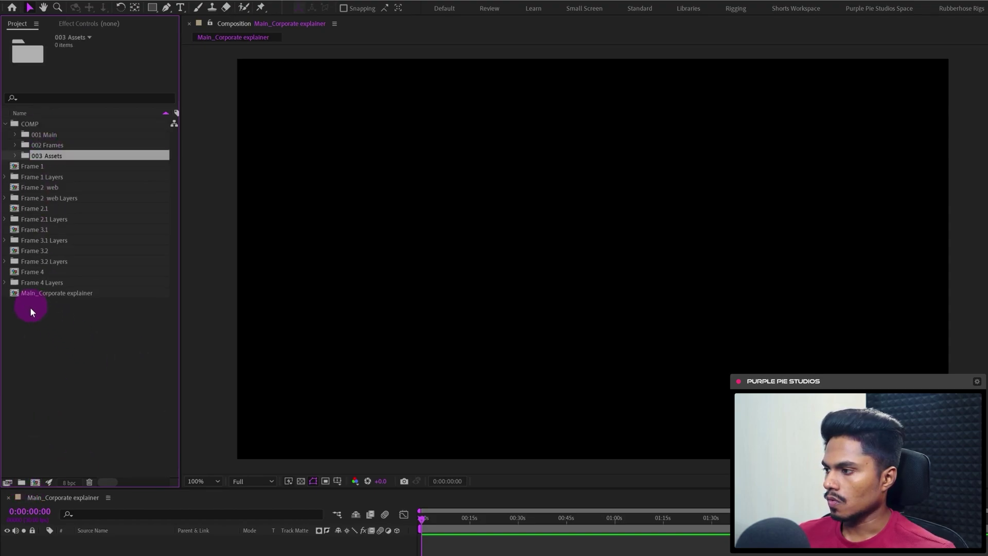
Move the Main_Corporate explainer composition into 001 Main and all six Frame compositions into 002 Frames
click(54, 297)
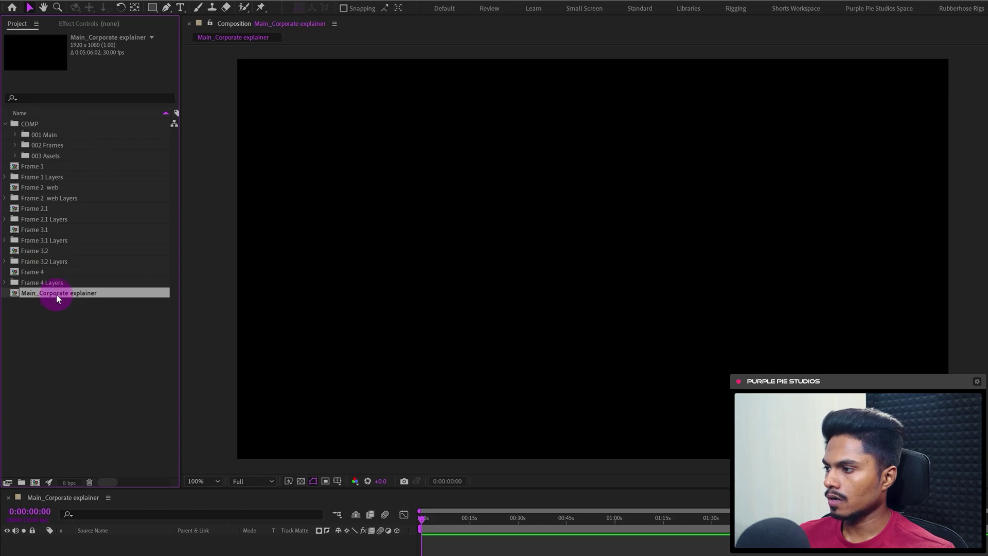
drag(57, 294, 45, 133)
click(32, 164)
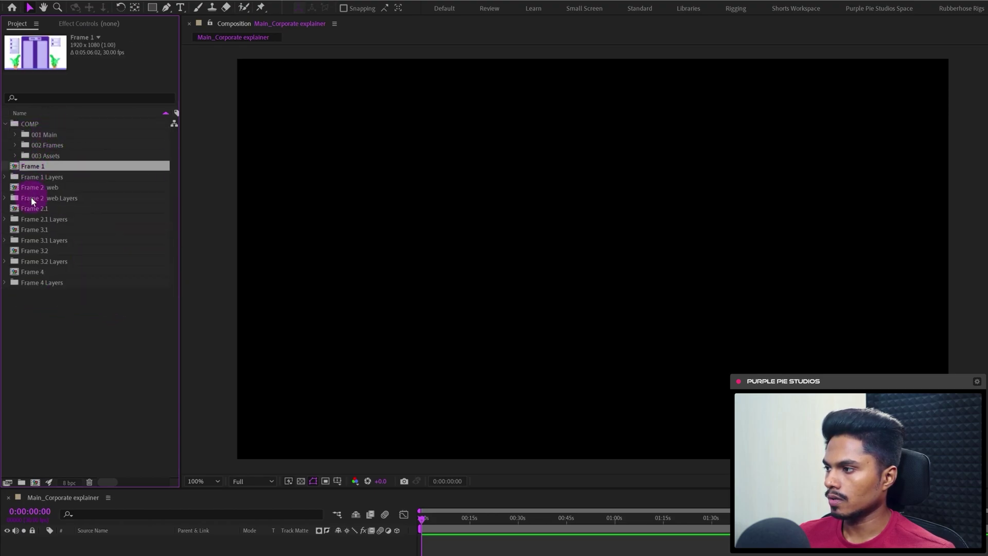
ctrl+click(41, 187)
ctrl+click(28, 208)
ctrl+click(36, 229)
ctrl+click(34, 251)
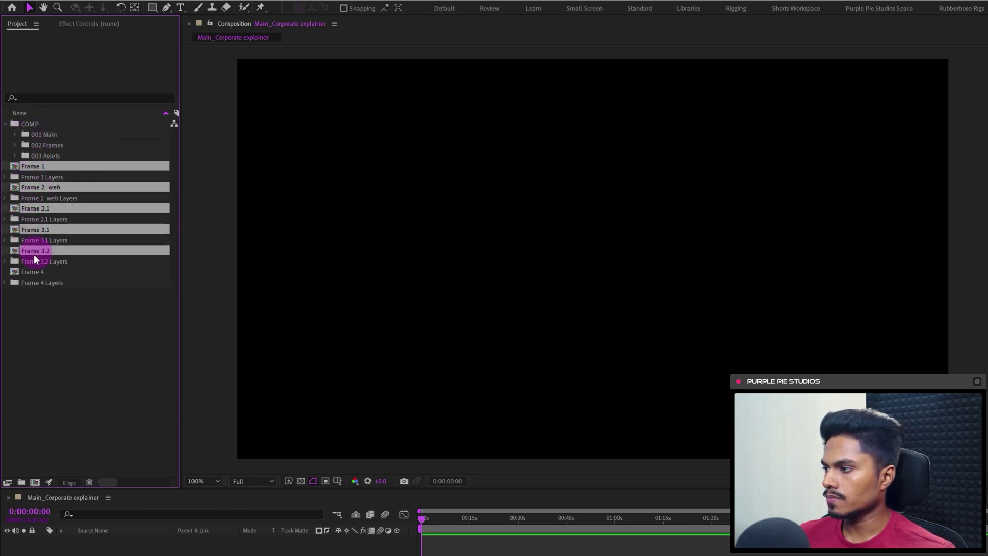
ctrl+click(35, 273)
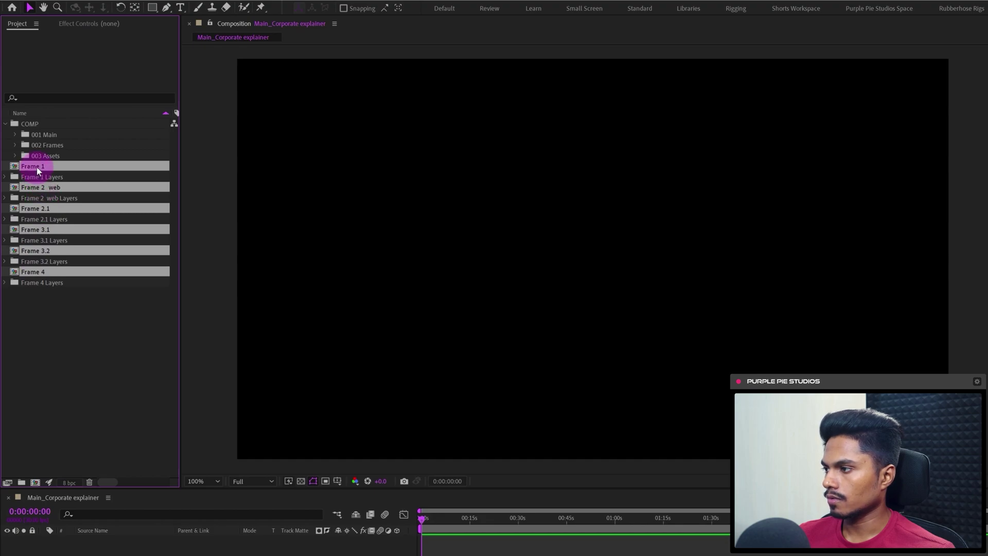
drag(36, 167, 77, 147)
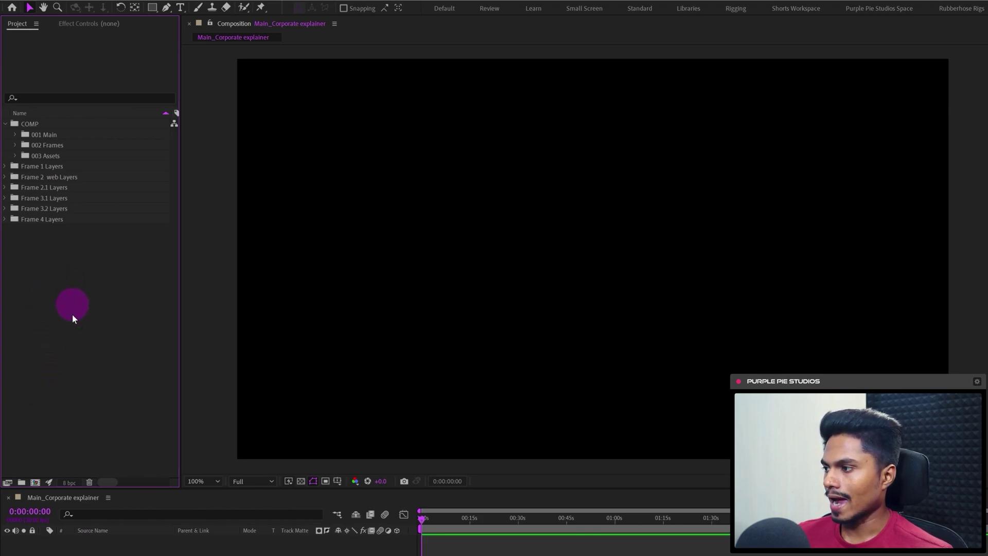
Create a top-level project folder named Ai, move the six Frame Layers folders into it and collapse it
click(22, 483)
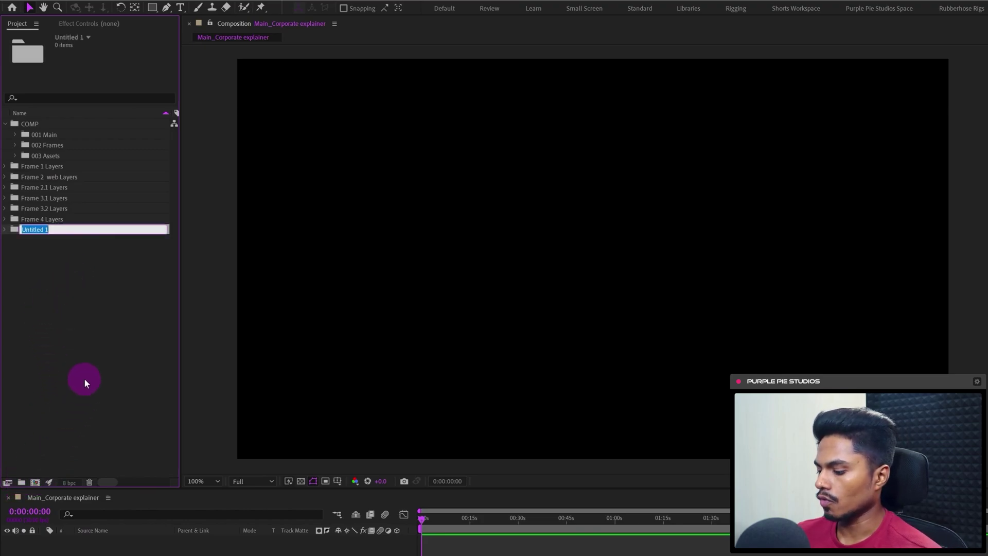
text(Ai)
key(Return)
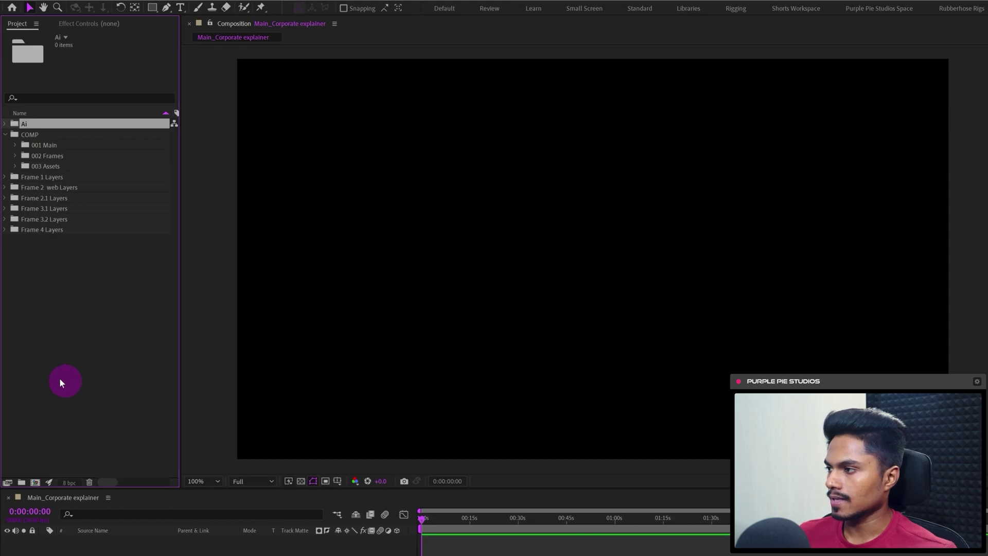
drag(72, 267, 36, 126)
click(87, 288)
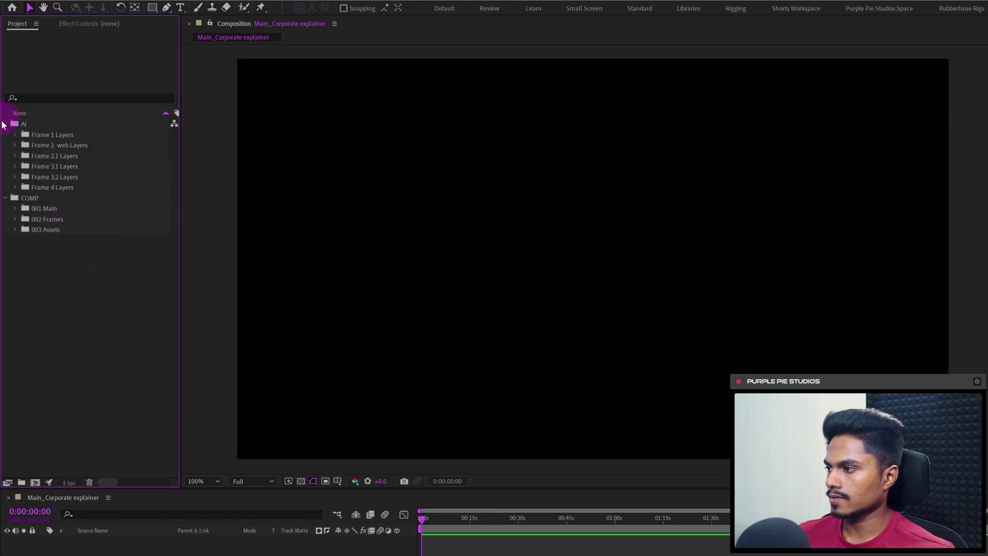
click(5, 124)
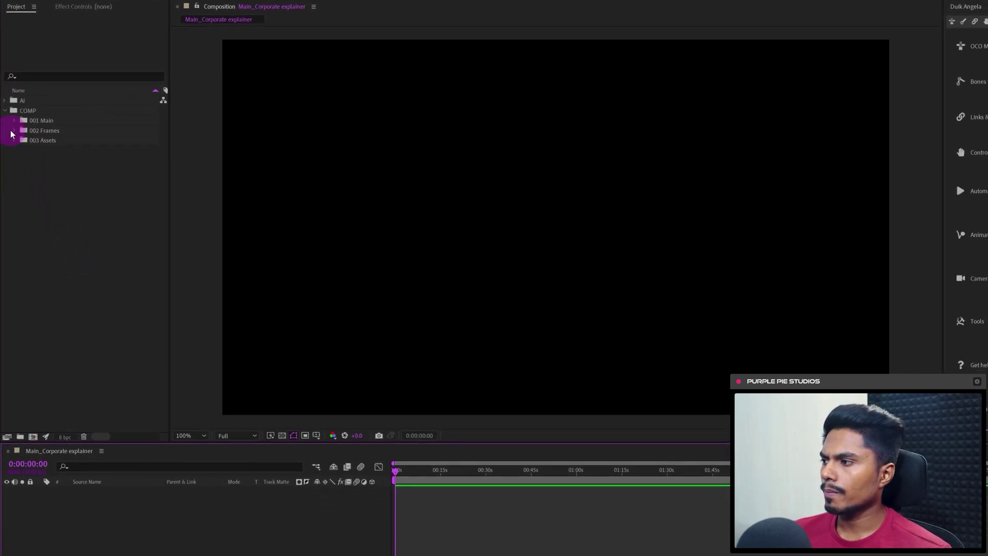
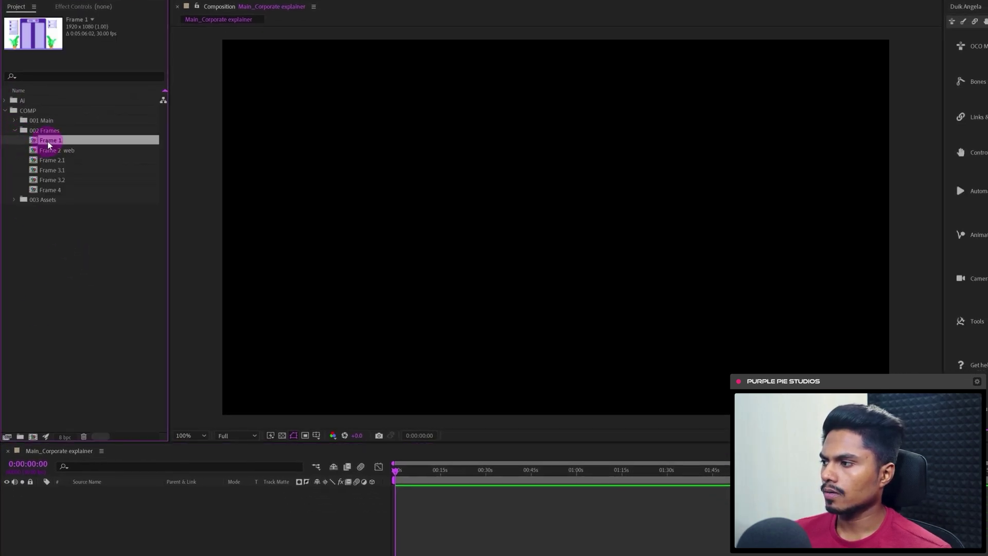
Open Frame 1 and pre-compose the right-hand plant's layers, from the top Matte through Pod, as Plant
click(90, 491)
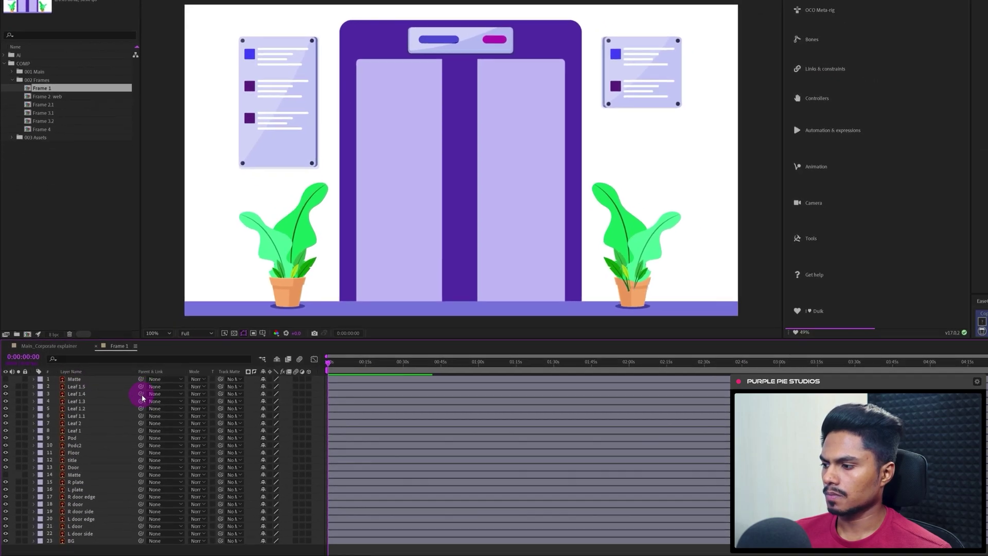
click(614, 208)
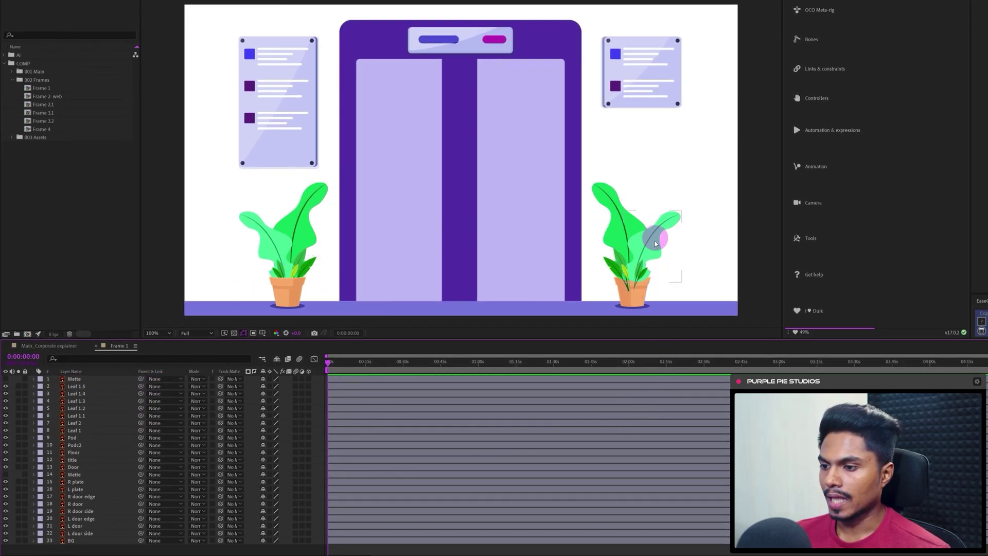
click(80, 381)
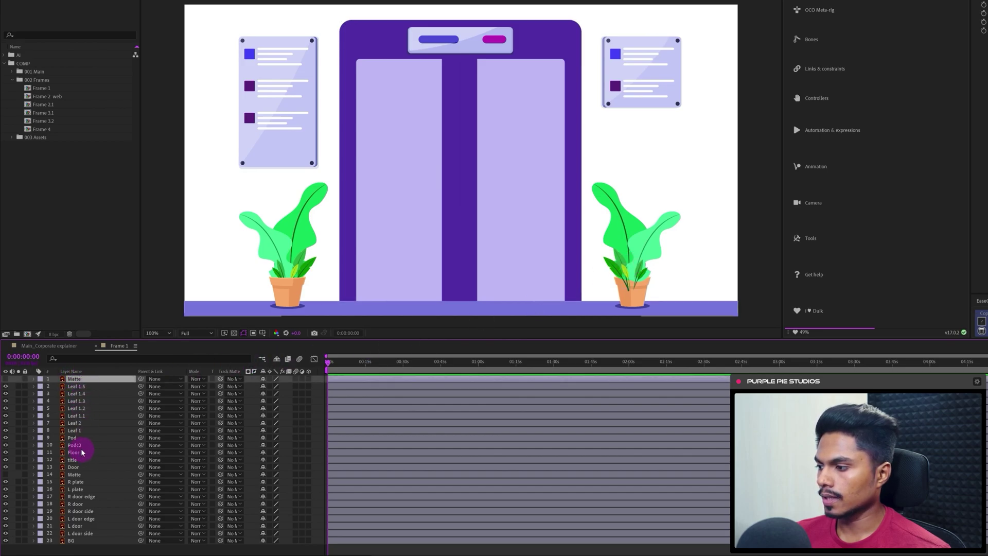
shift+click(72, 438)
drag(640, 230, 632, 204)
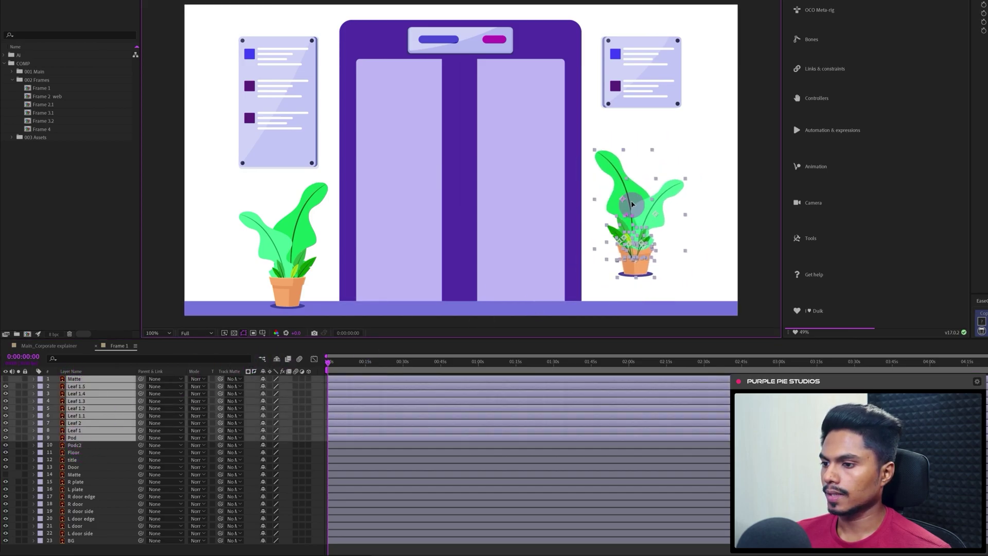
key(ctrl+z)
right_click(88, 379)
click(142, 321)
text(Plant)
key(Return)
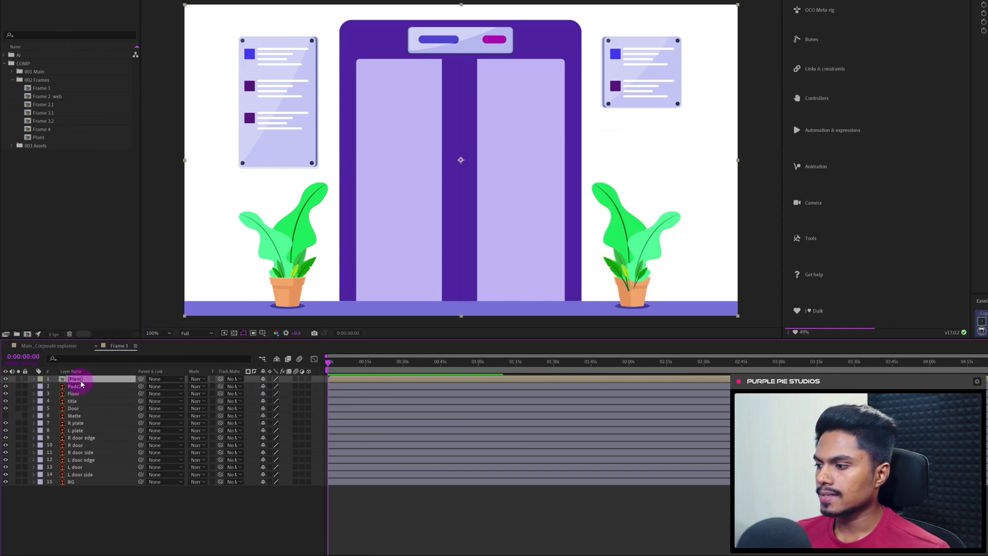
Open the Plant composition, draw a region of interest tightly around the plant and crop the composition to it
double_click(81, 383)
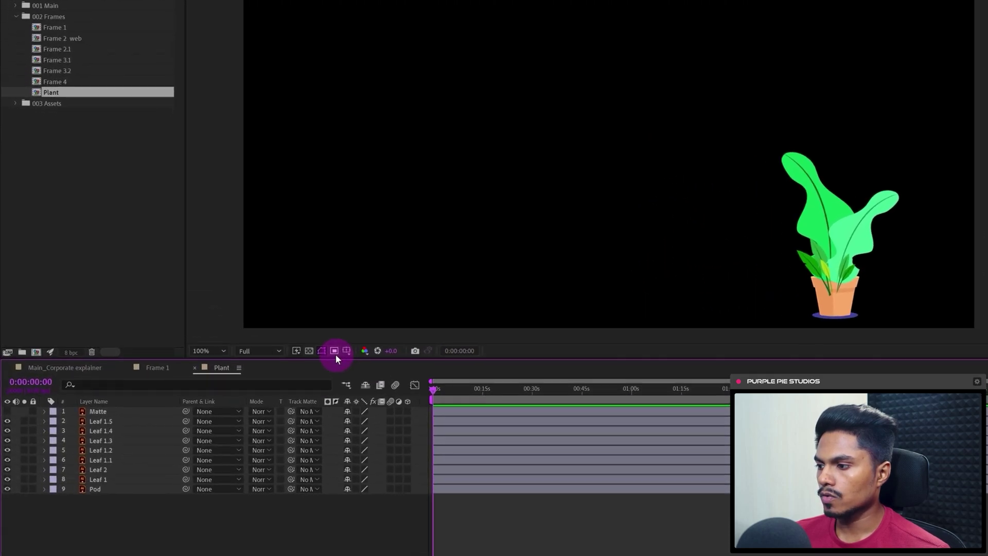
click(355, 355)
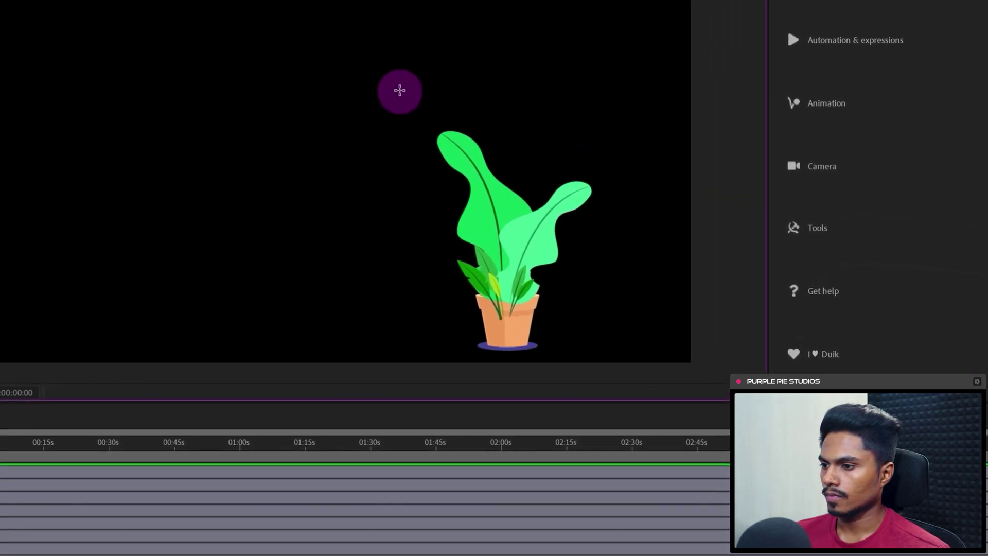
drag(798, 105, 877, 266)
drag(556, 356, 618, 402)
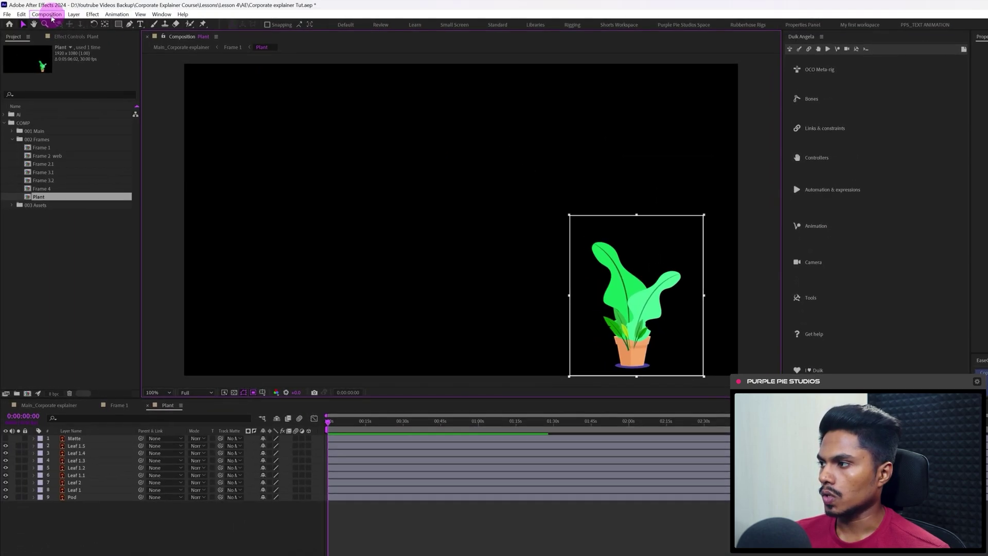
click(47, 15)
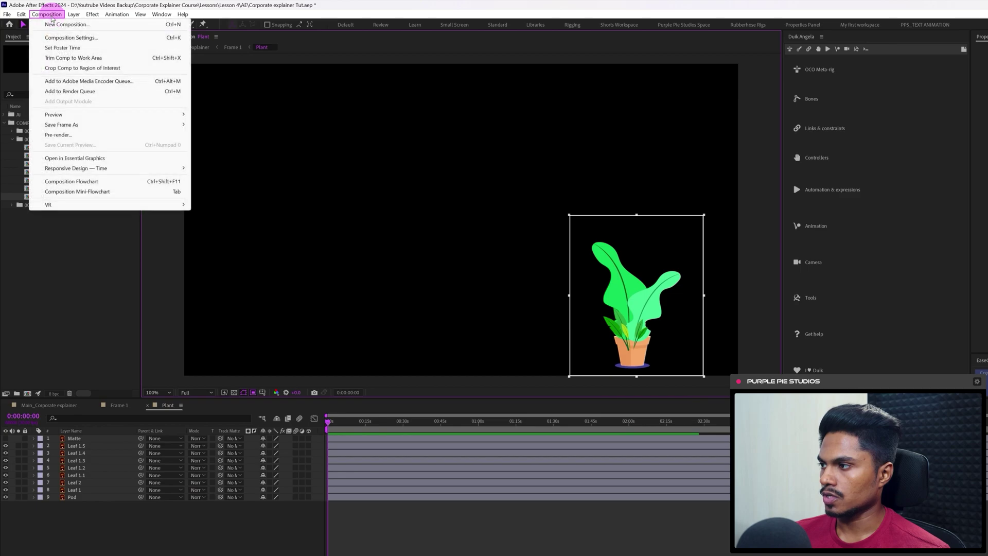
click(58, 68)
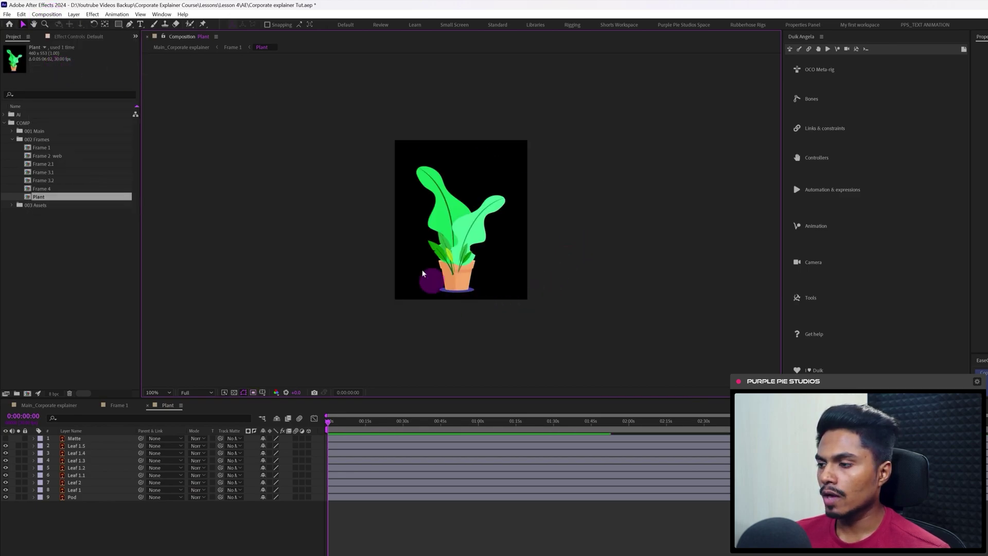
Place two copies of the Plant composition in Frame 1, one on each side of the elevator, and delete the original left plant layer
click(118, 405)
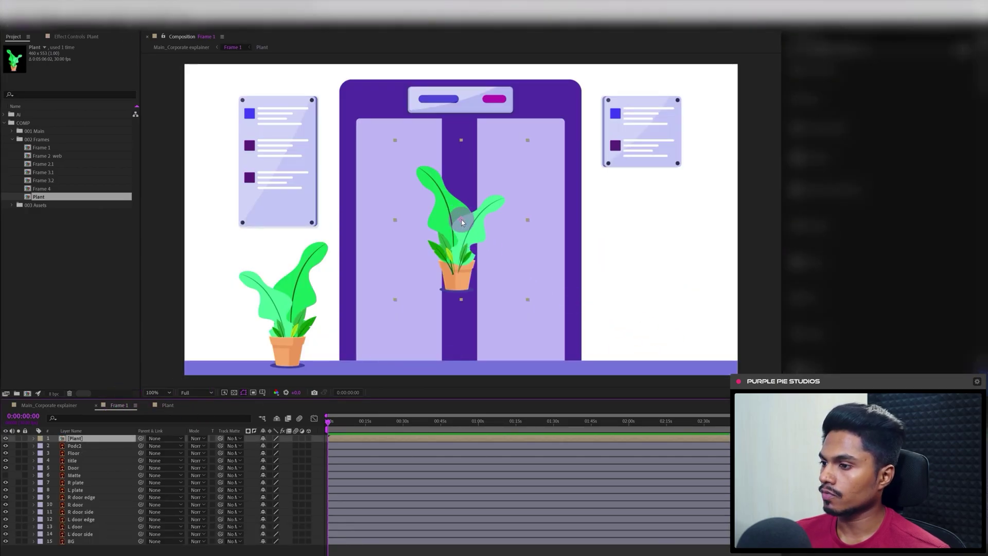
drag(472, 242, 304, 311)
key(ctrl+d)
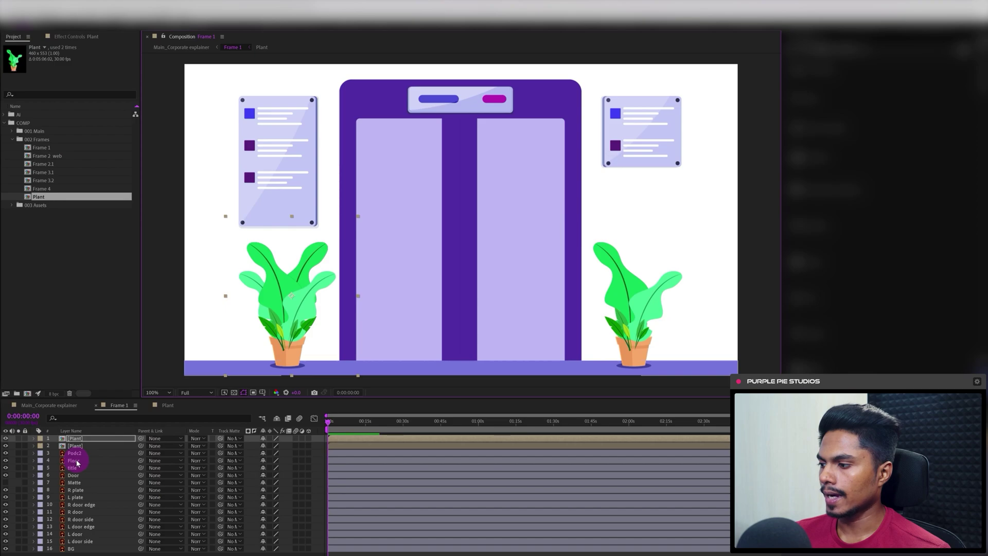
click(82, 453)
key(Delete)
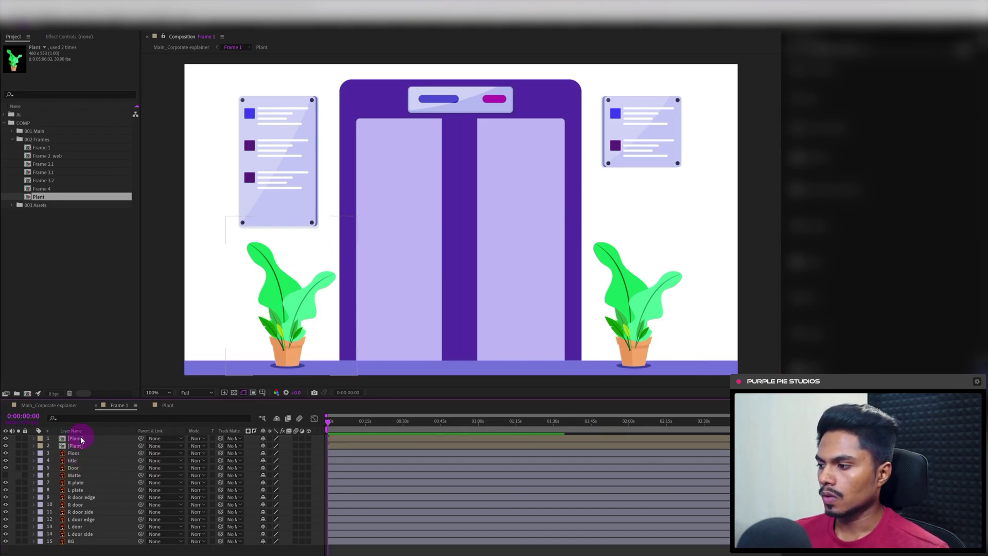
Set the label colour of both Plant layers to Orange and deselect them
click(72, 438)
shift+click(76, 446)
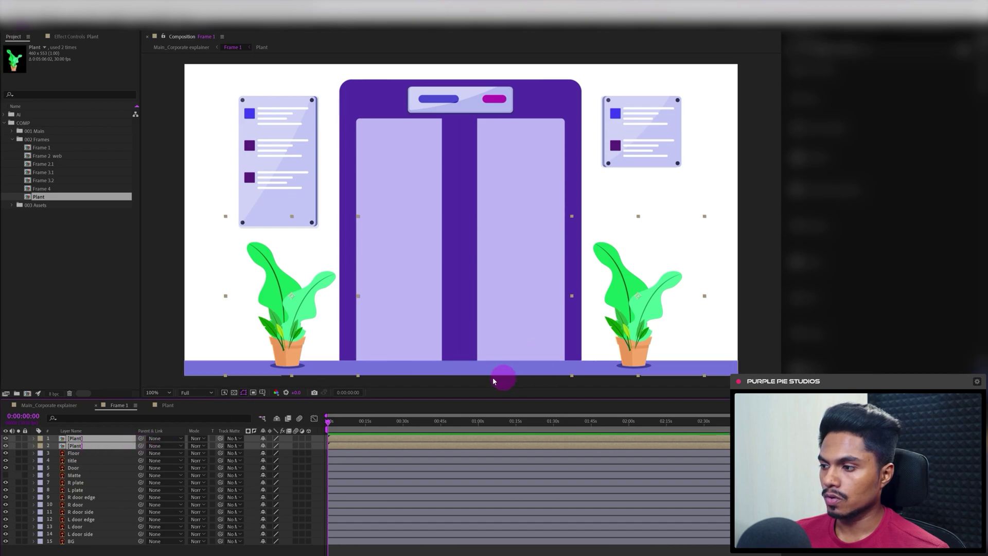
click(40, 447)
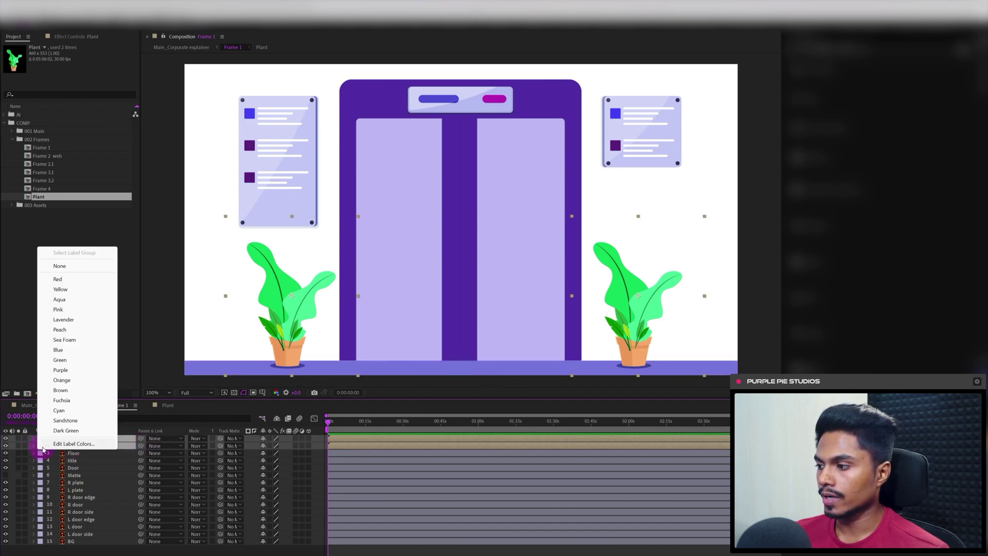
click(82, 381)
key(F2)
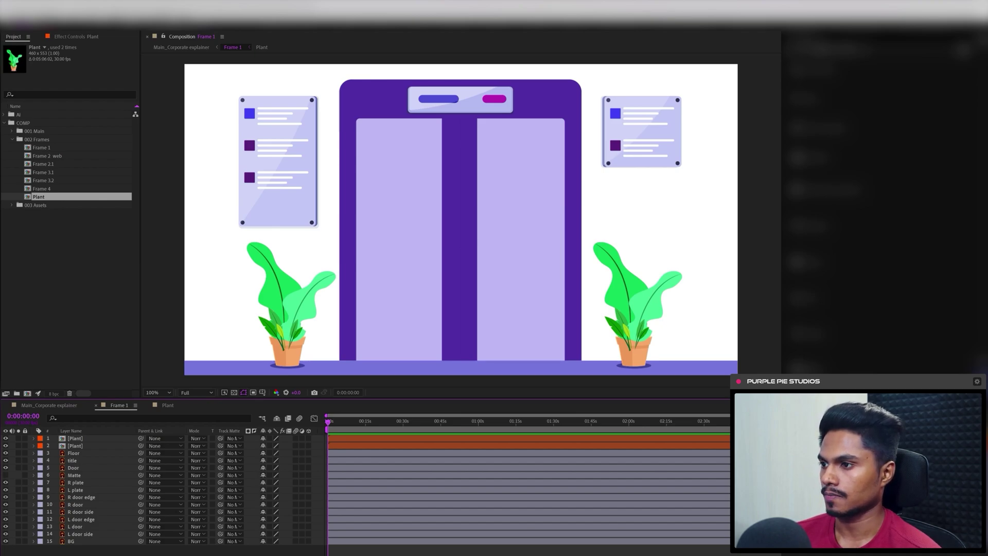
Lock the Floor layer in Frame 1 and mark it as shy
click(73, 453)
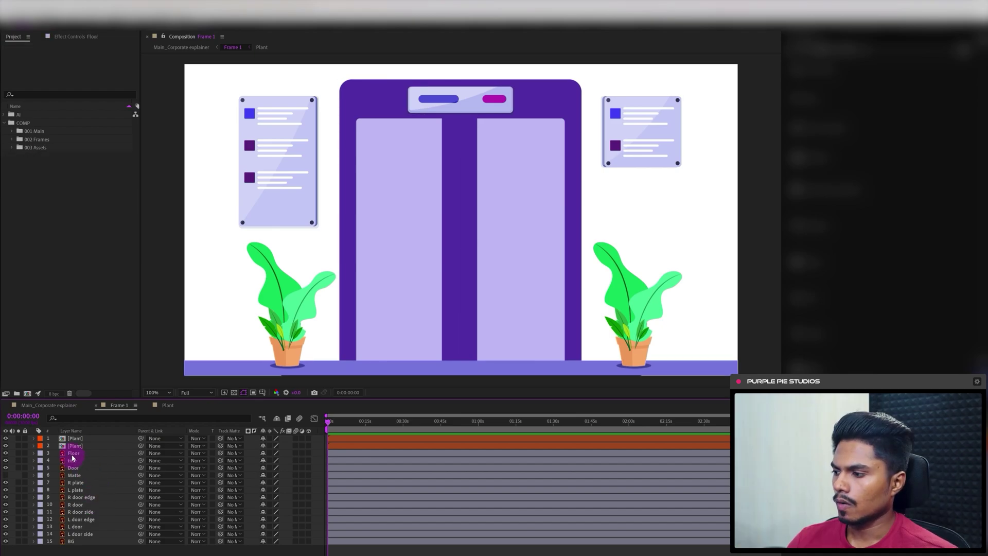
click(25, 453)
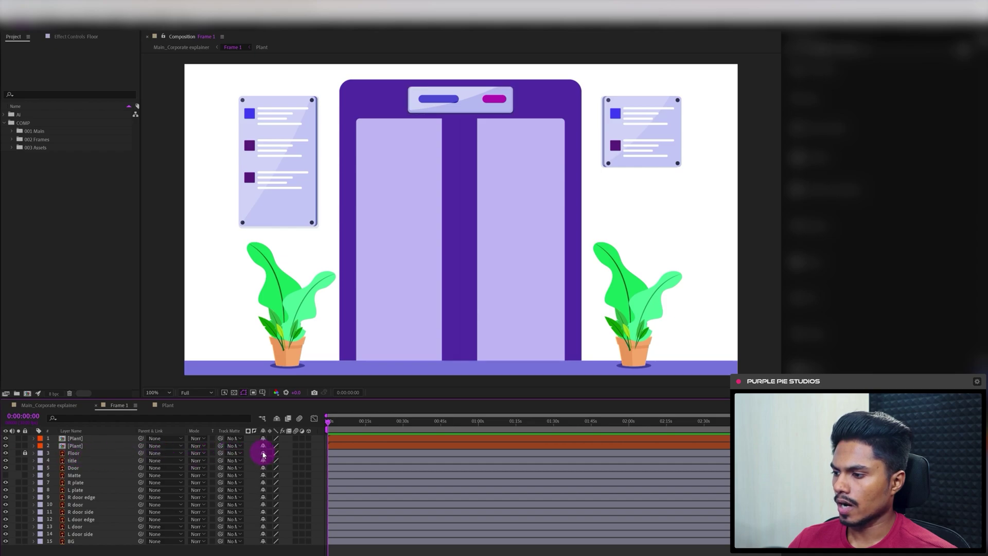
Test-move the title sign above the elevator and undo the shift
click(82, 460)
drag(475, 99, 482, 98)
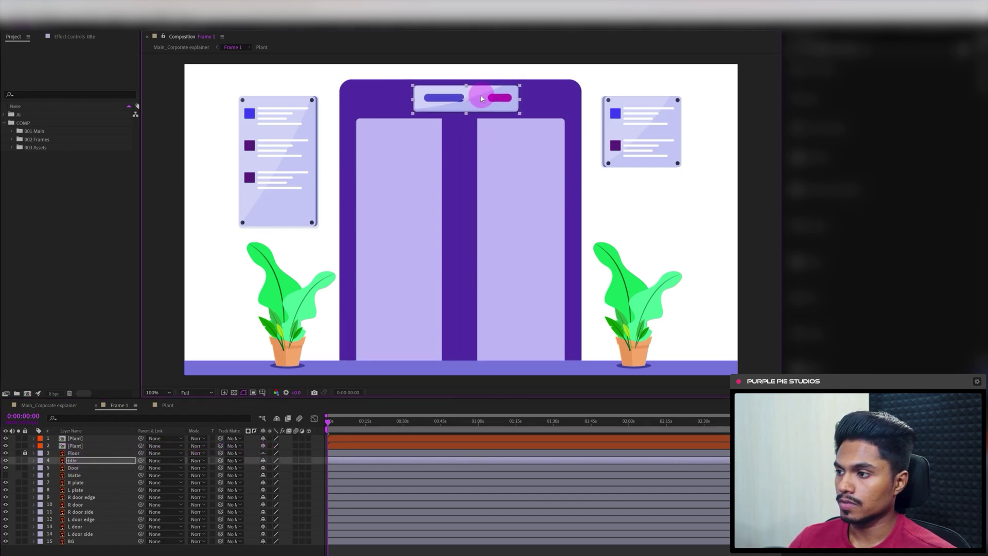
click(70, 460)
key(ctrl+z)
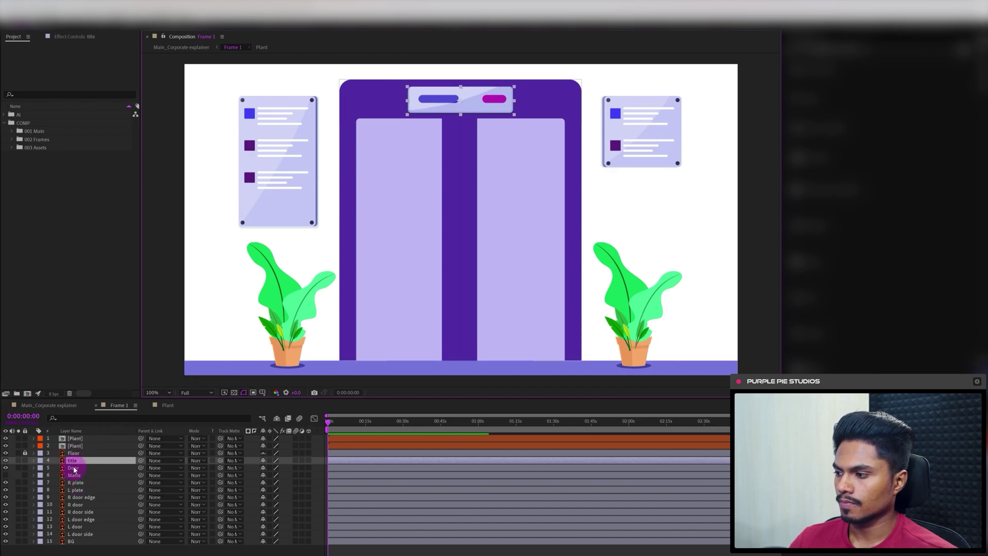
mouse_move(458, 103)
mouse_down()
mouse_move(458, 114)
mouse_move(464, 108)
mouse_up()
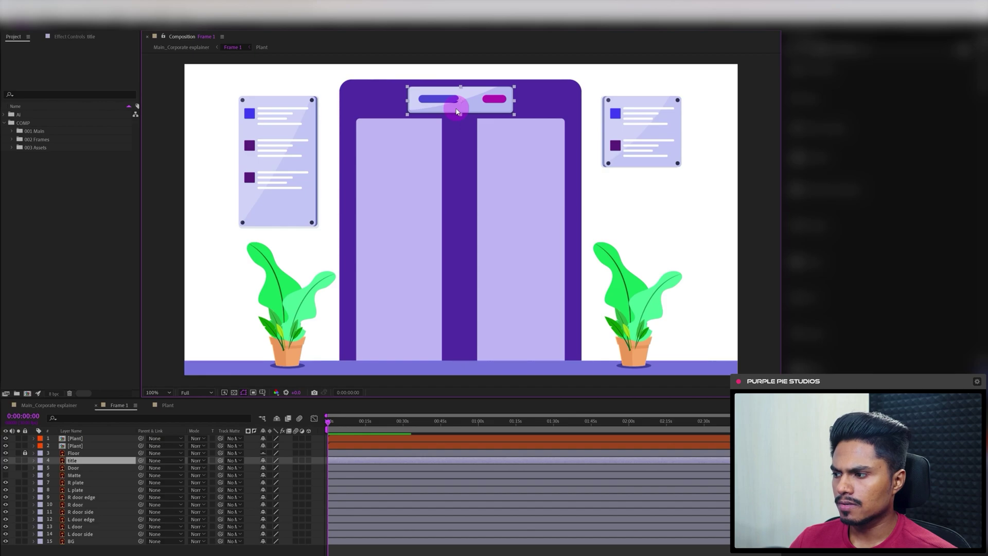
Check the Door frame layer with a test move, undo it, and mark the layer as shy and locked
click(73, 469)
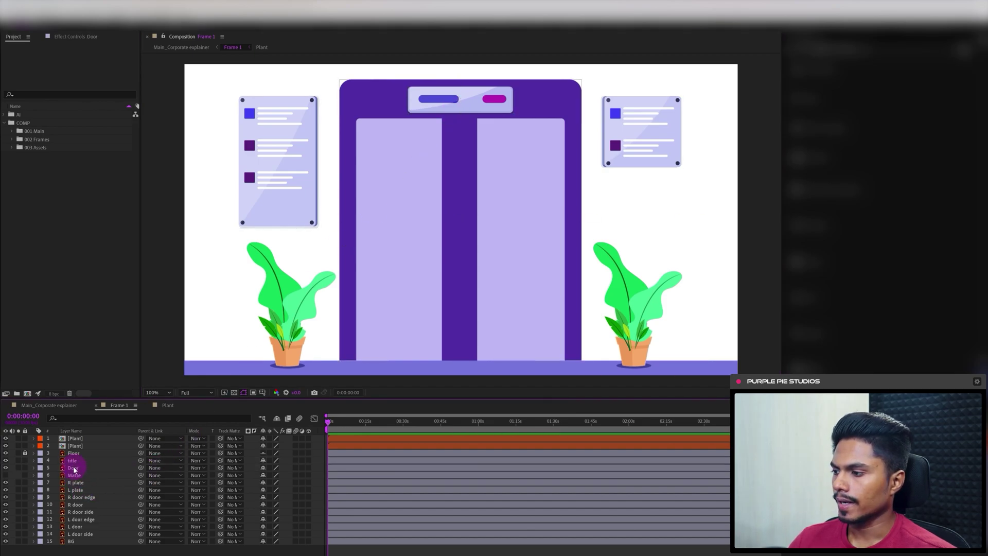
mouse_move(466, 151)
mouse_down()
mouse_move(457, 143)
mouse_move(480, 155)
mouse_move(474, 143)
mouse_up()
key(ctrl+z)
click(239, 474)
click(262, 470)
click(25, 468)
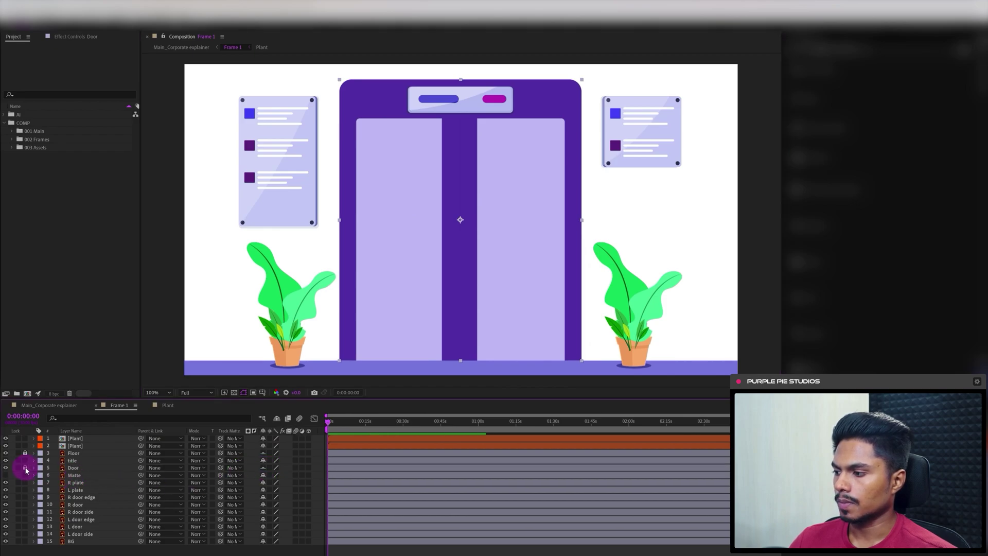
Test-move the L door edge, L door and L door side layers together and undo the shift
click(81, 534)
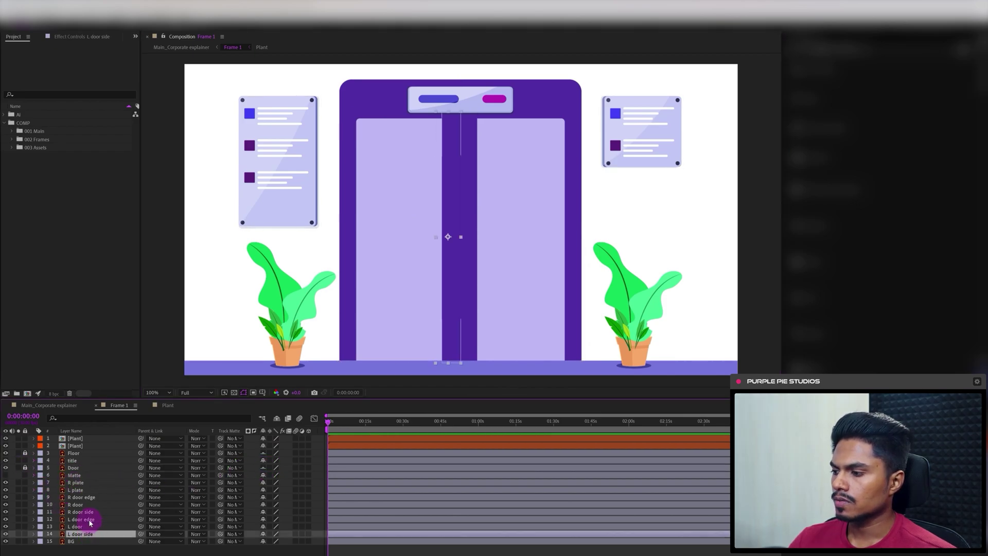
shift+click(82, 519)
click(341, 262)
drag(342, 262, 404, 241)
key(ctrl+z)
Set the label colour of the R door edge, R door and R door side layers to Fuchsia
click(80, 512)
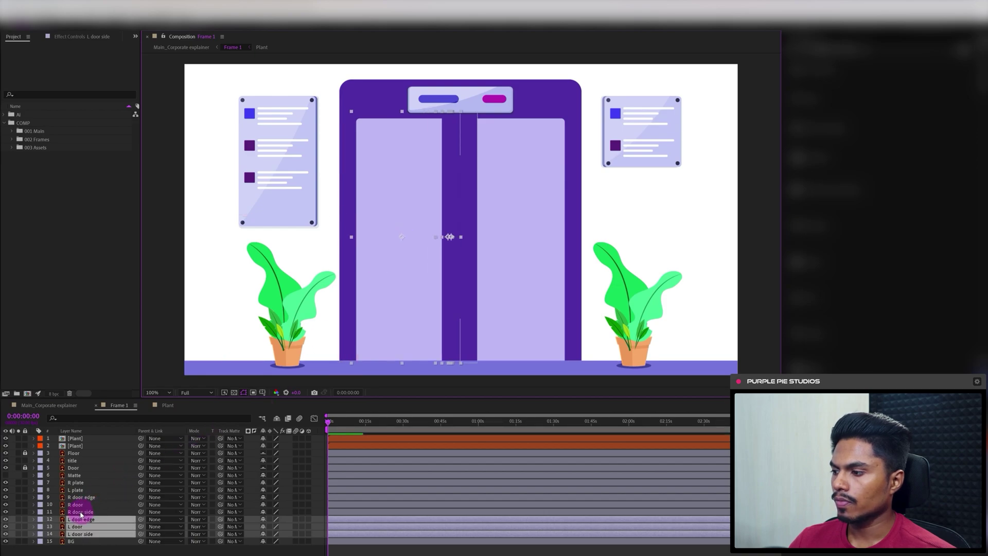
shift+click(81, 497)
drag(533, 260, 554, 261)
key(ctrl+z)
click(40, 504)
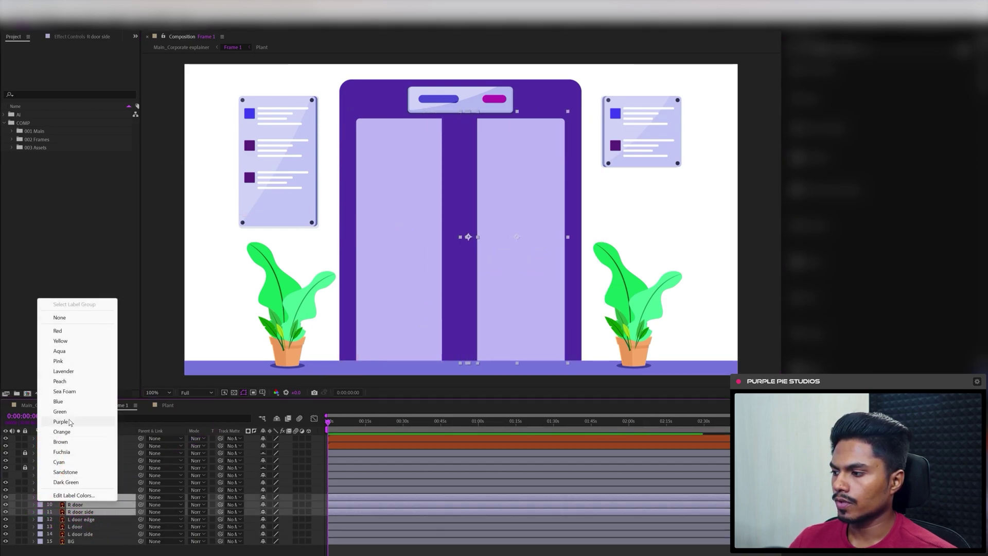
click(62, 452)
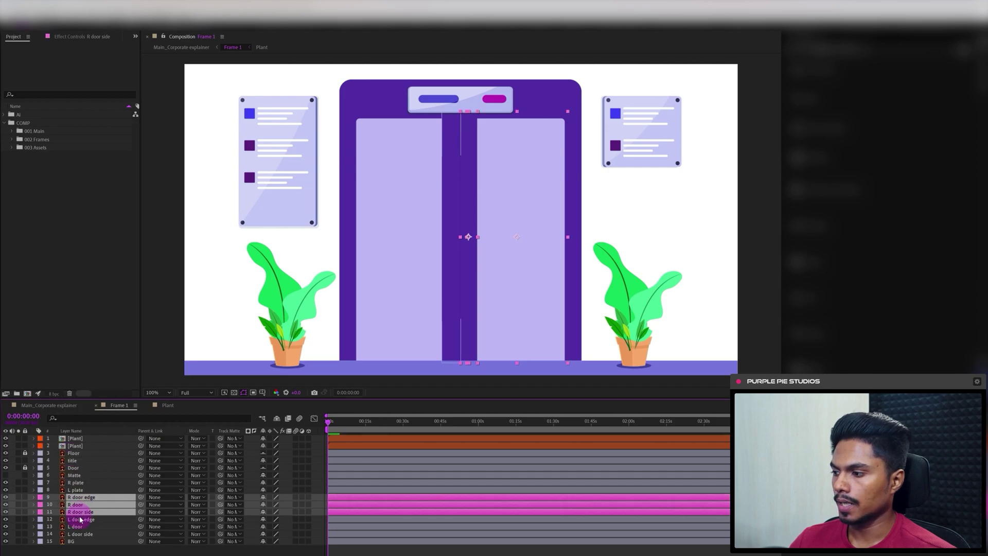
Set the label colour of the L door edge, L door and L door side layers to Purple
click(81, 520)
shift+click(80, 533)
click(40, 534)
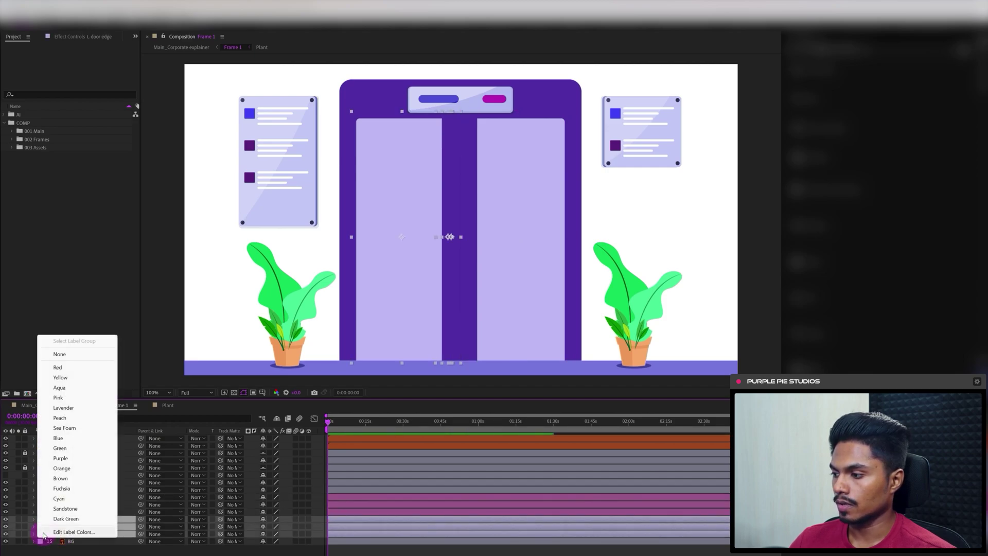
click(61, 458)
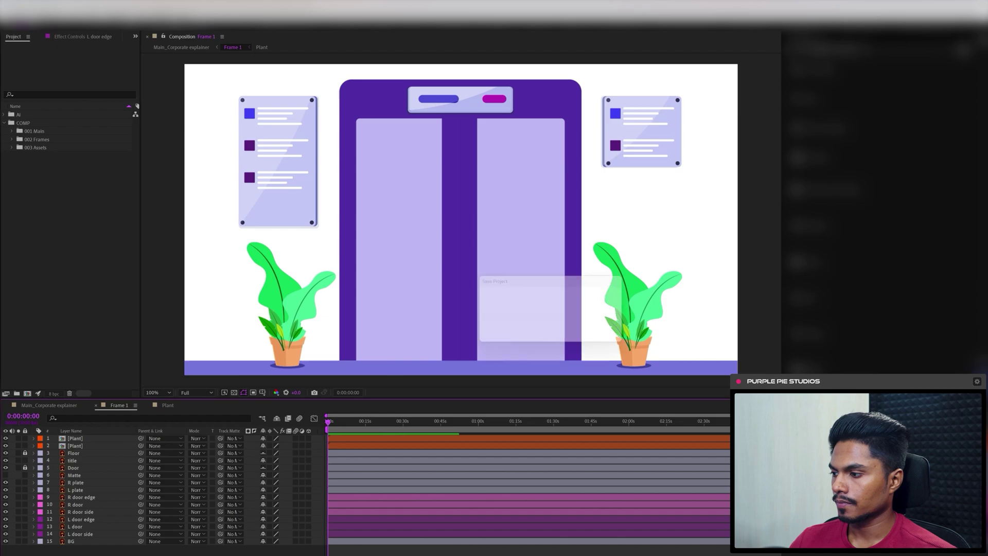
Set the label colour of the R plate and L plate layers to Green
click(77, 490)
shift+click(77, 483)
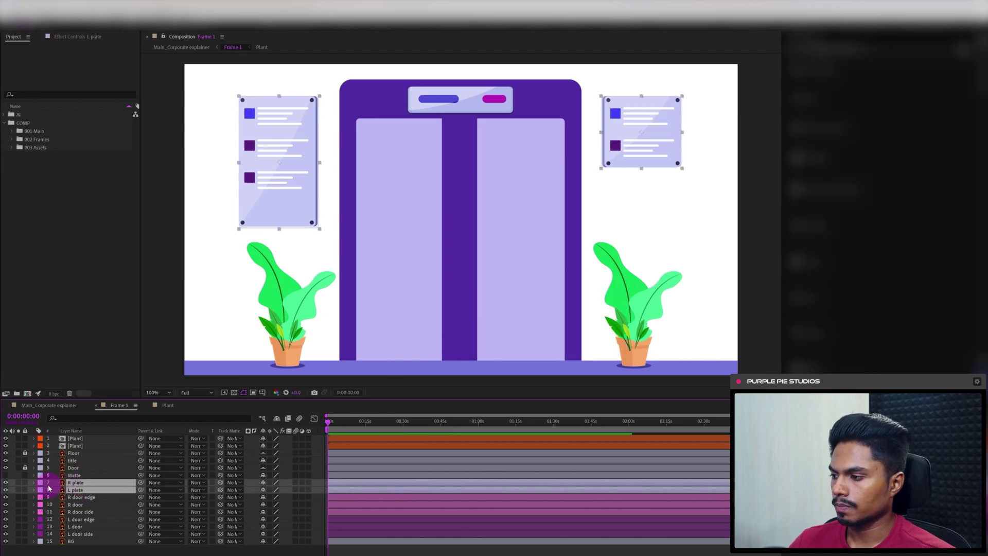
click(42, 486)
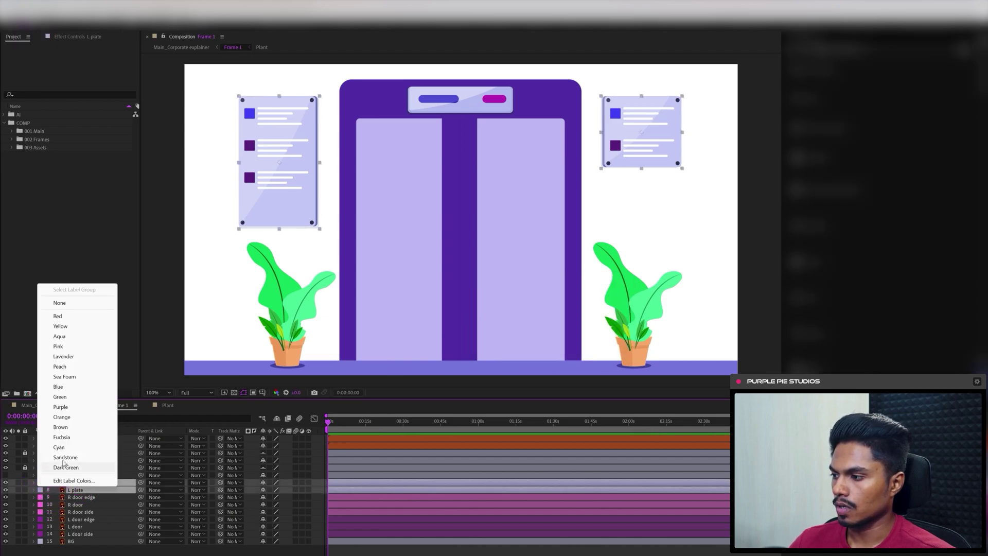
click(62, 400)
click(272, 449)
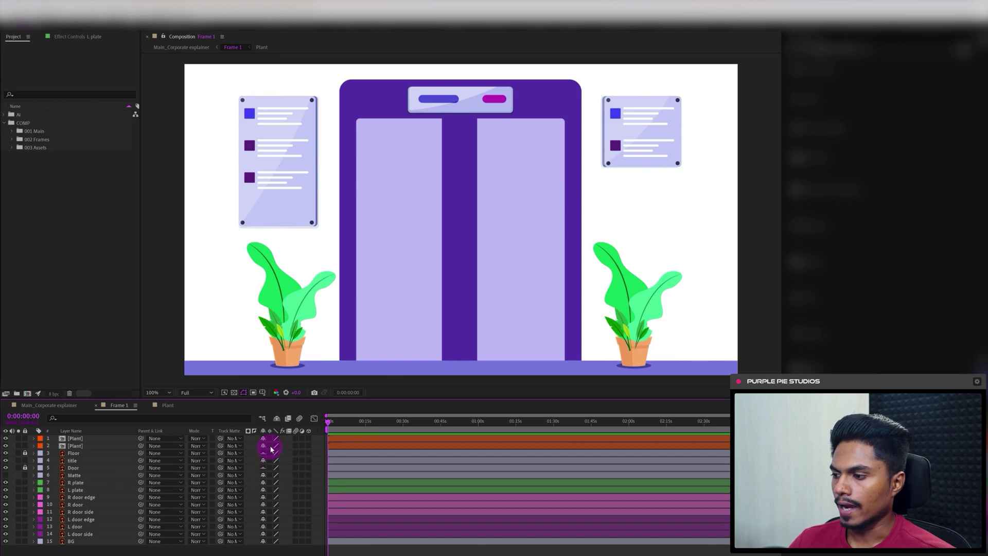
Hide the shy layers in the Frame 1 timeline, and lock the BG layer and mark it as shy
click(277, 419)
click(270, 529)
click(75, 532)
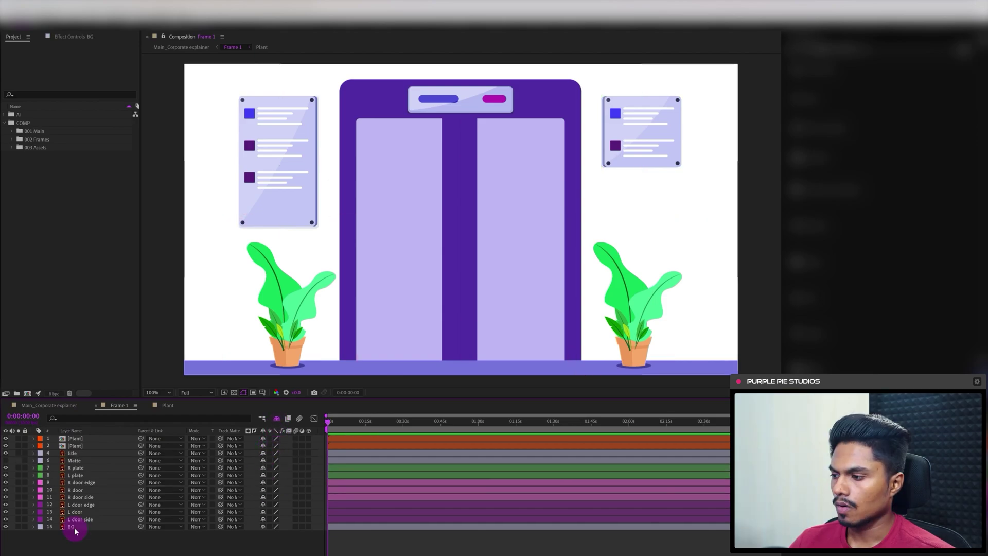
click(25, 527)
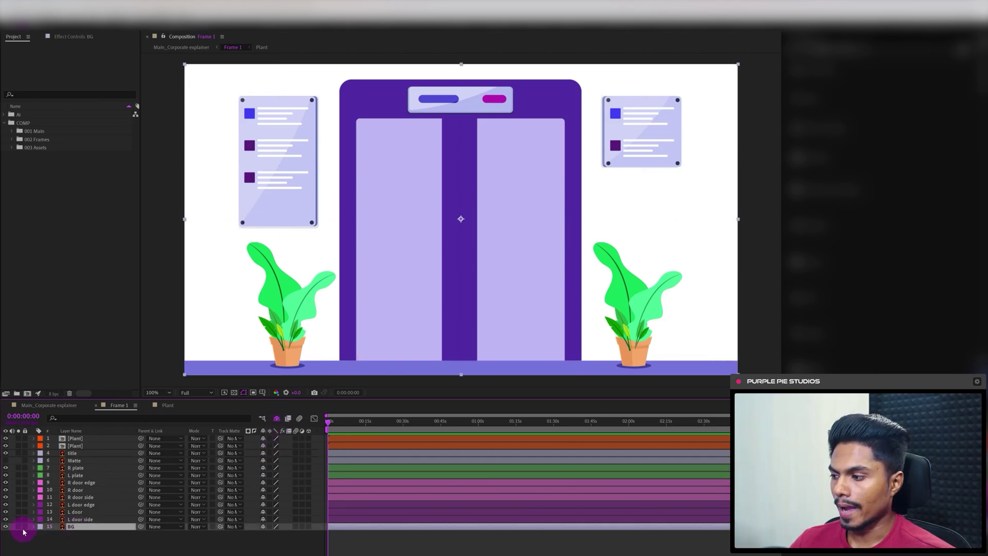
click(263, 527)
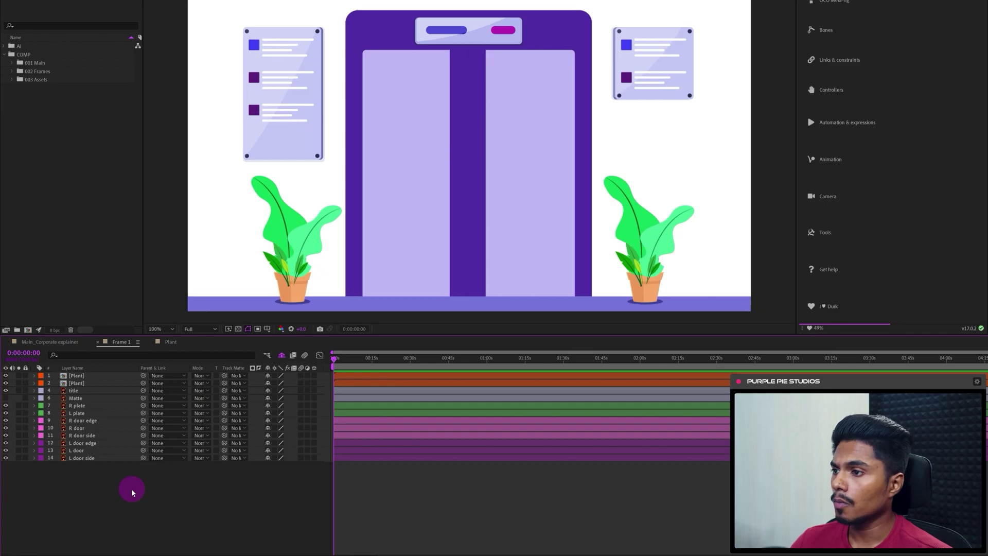
Open the Frame 2.1 composition from the 002 Frames folder and look through its layer list
click(13, 72)
double_click(48, 96)
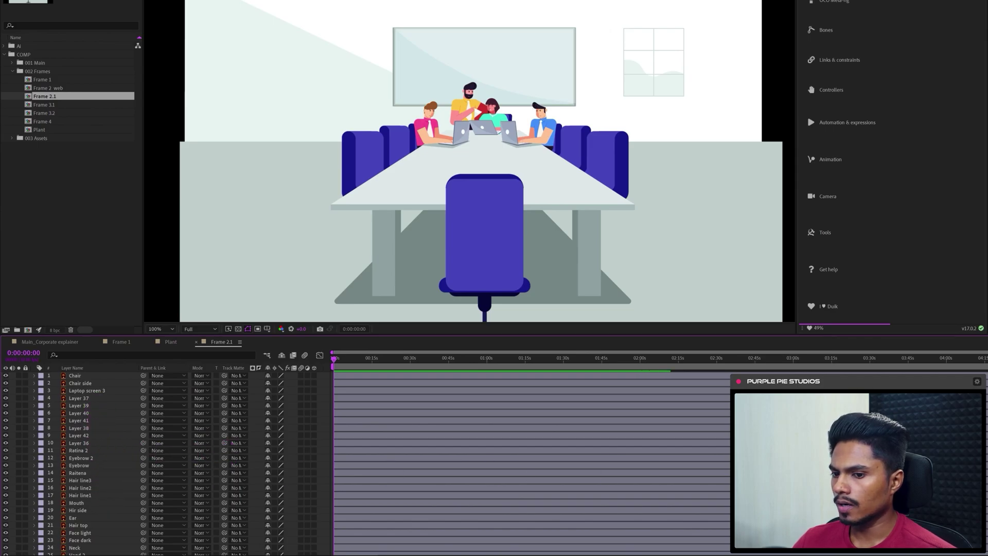
scroll(129, 463, down, 15)
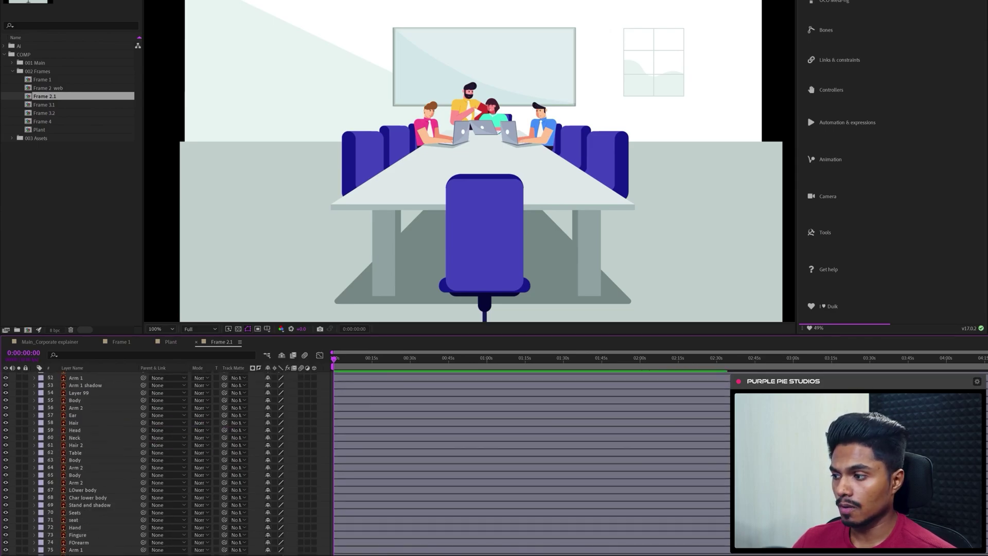
scroll(129, 463, up, 15)
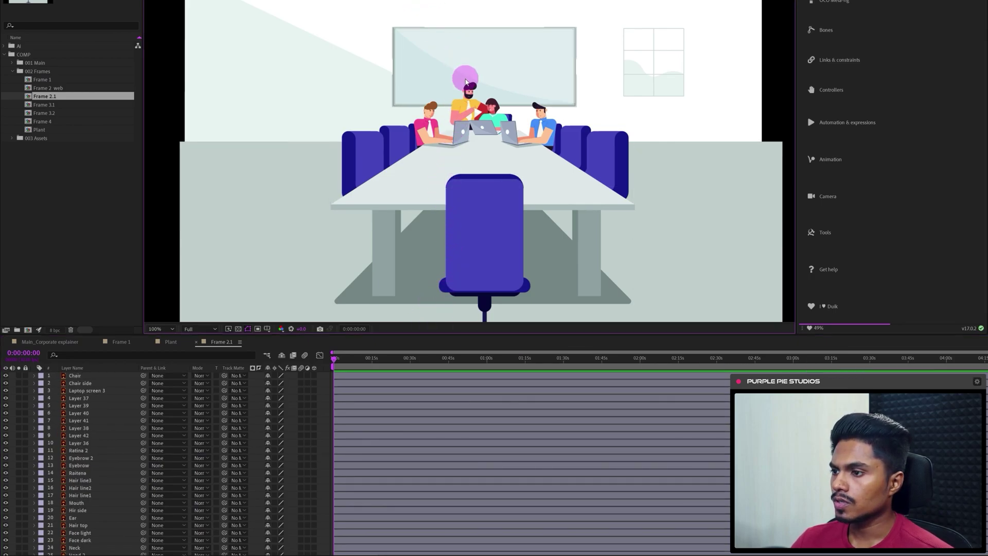
Test-move the standing bearded man's head, undo the shift, and locate its layer in the timeline
drag(469, 89, 478, 66)
key(ctrl+z)
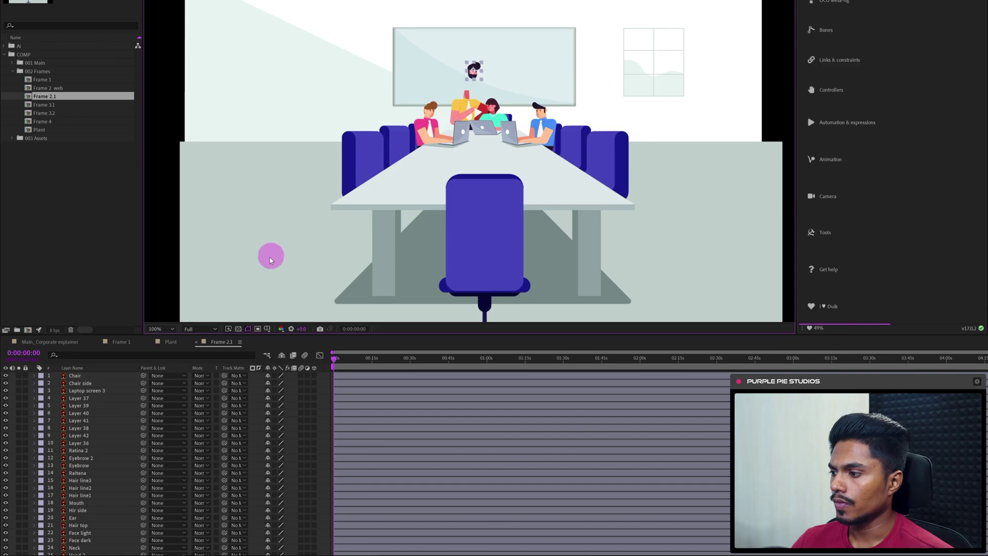
scroll(77, 463, down, 15)
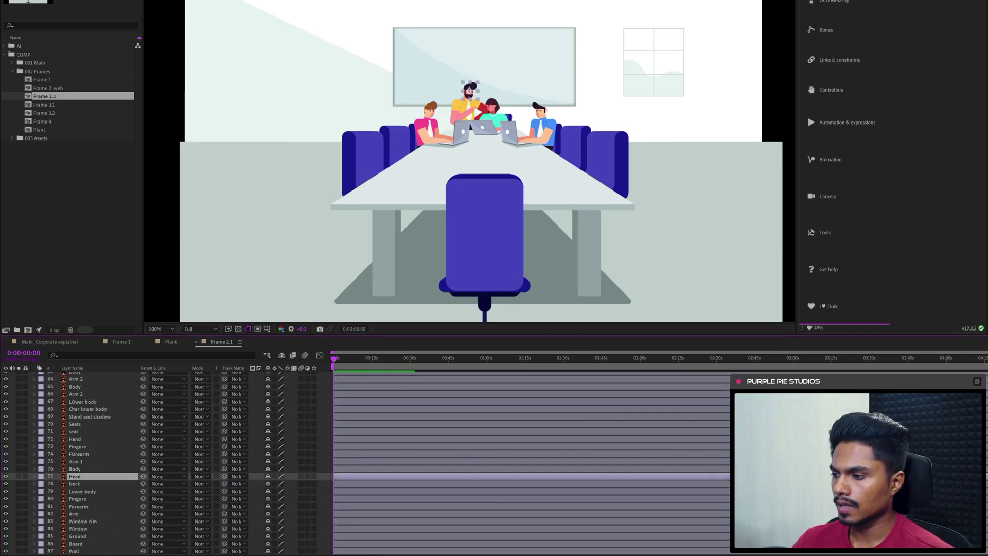
Pre-compose all of the standing bearded man's layers, from Hand down to the bottom Arm layer, as Main Character
click(75, 469)
shift+click(81, 514)
ctrl+click(78, 462)
ctrl+click(77, 454)
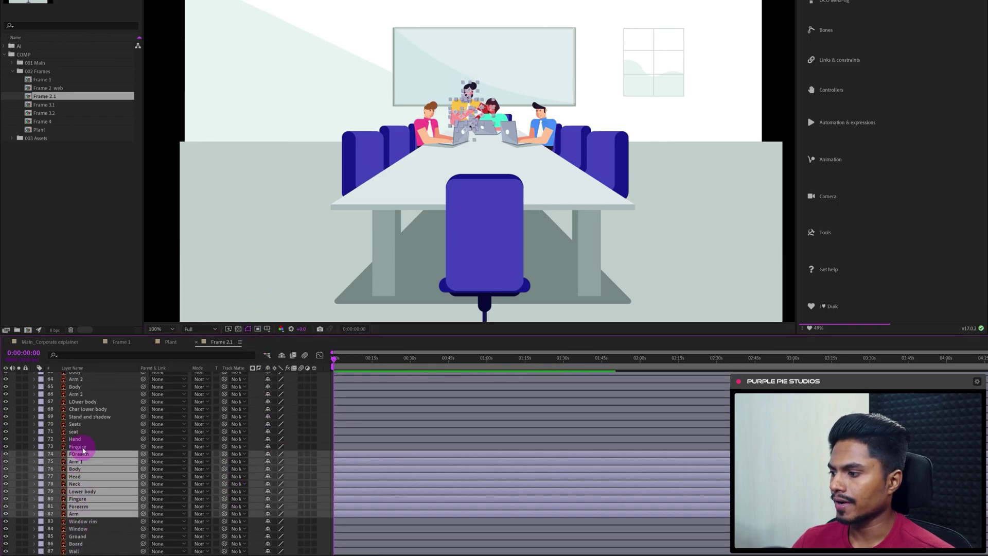
ctrl+click(77, 446)
ctrl+click(76, 439)
key(period)
right_click(87, 456)
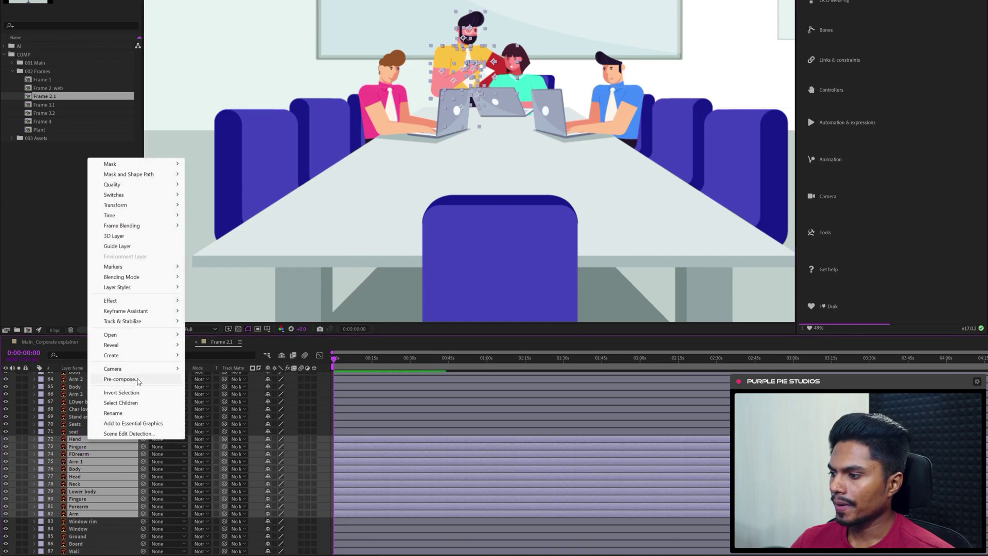
click(131, 380)
text(Main Character)
key(Return)
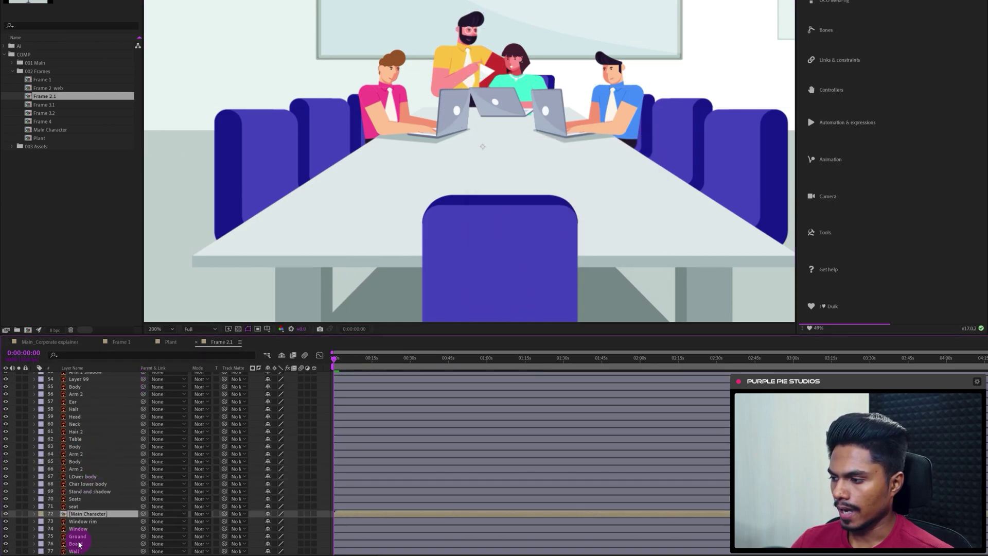
In the Main Character pre-comp, enable continuous rasterization for all layers and crop the composition to a region of interest around the man
double_click(87, 513)
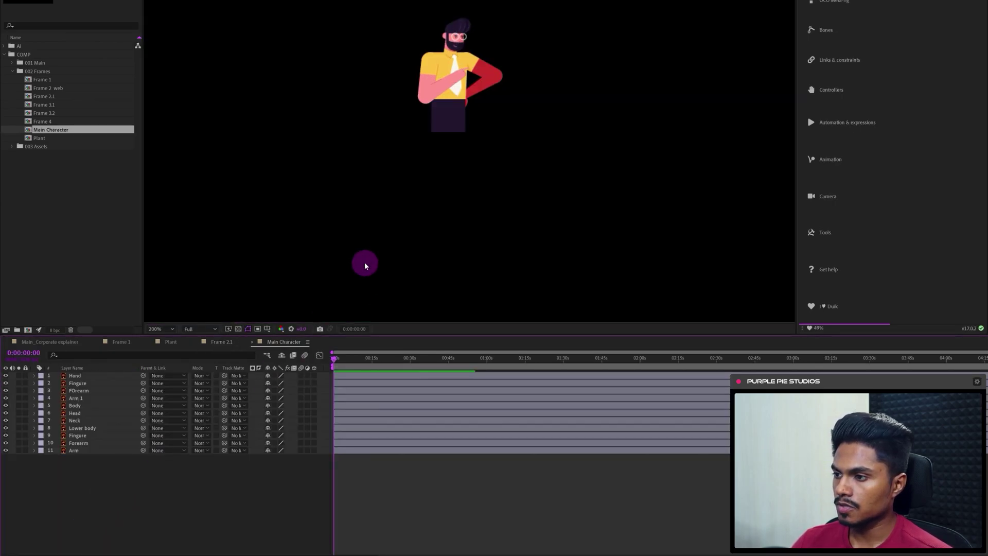
drag(273, 379, 275, 451)
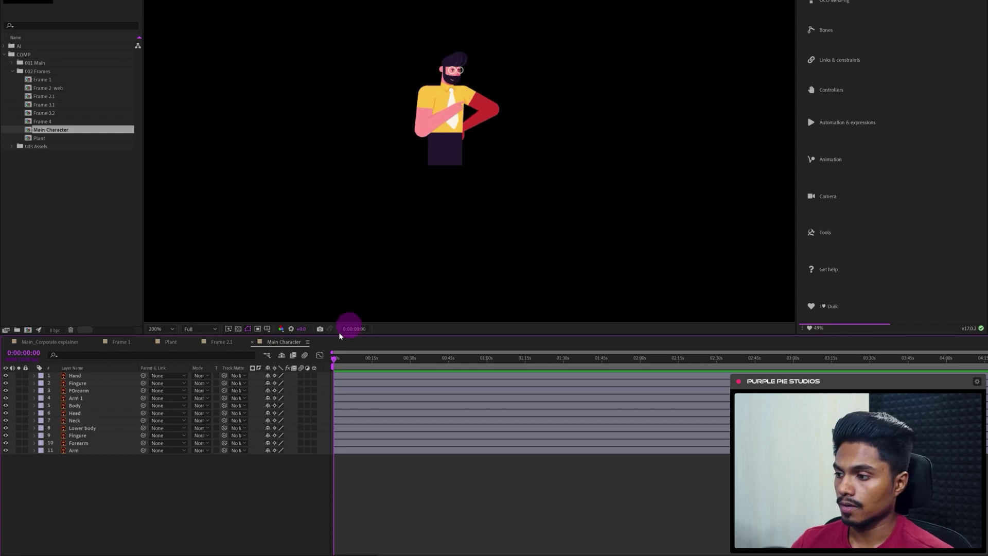
click(258, 328)
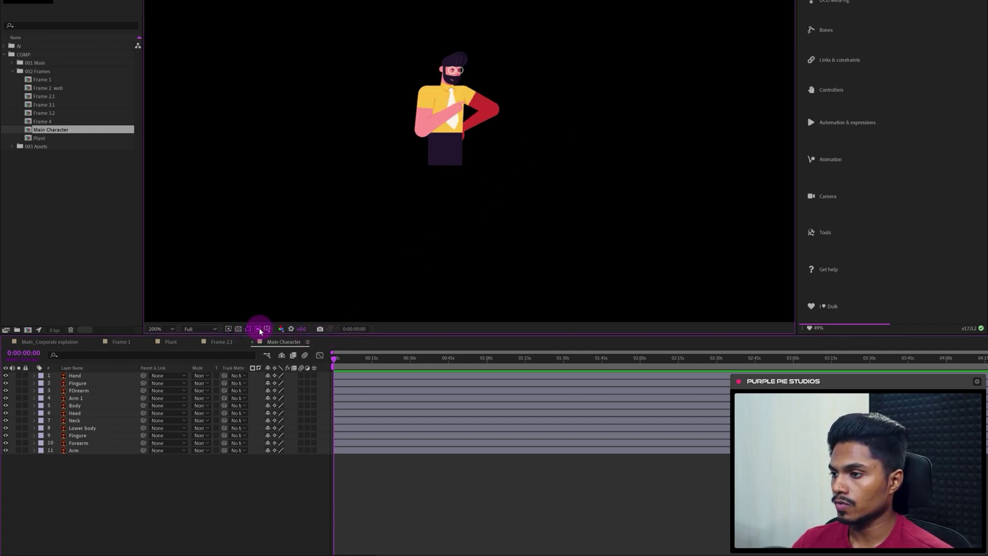
drag(397, 24, 510, 190)
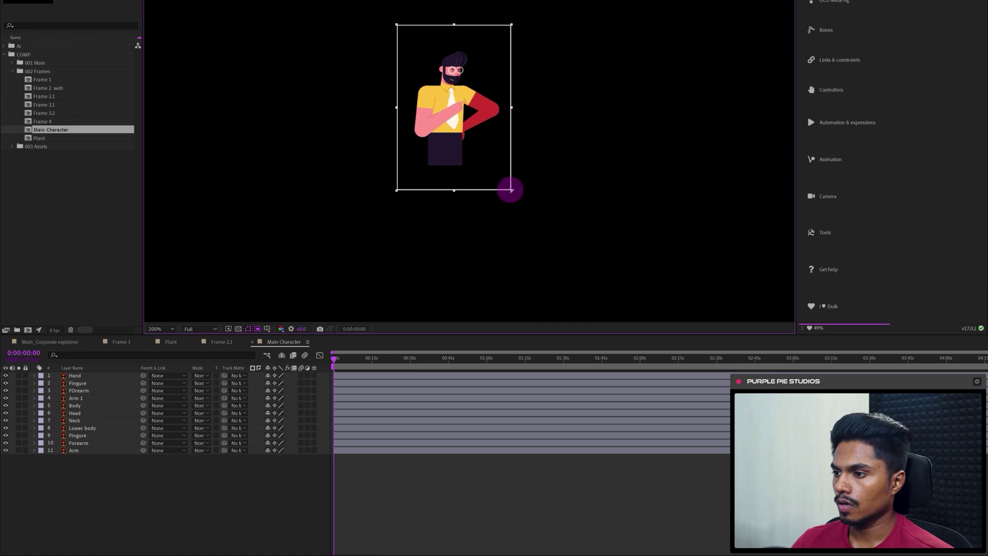
click(223, 342)
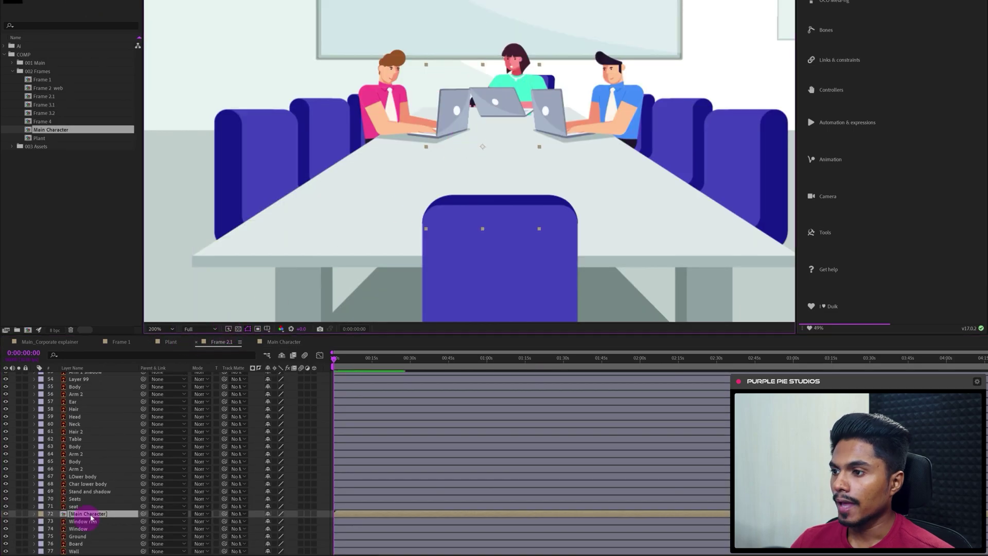
Move the cropped Main Character layer back to its standing position behind the laptops and set its label colour to Yellow
drag(482, 152, 483, 73)
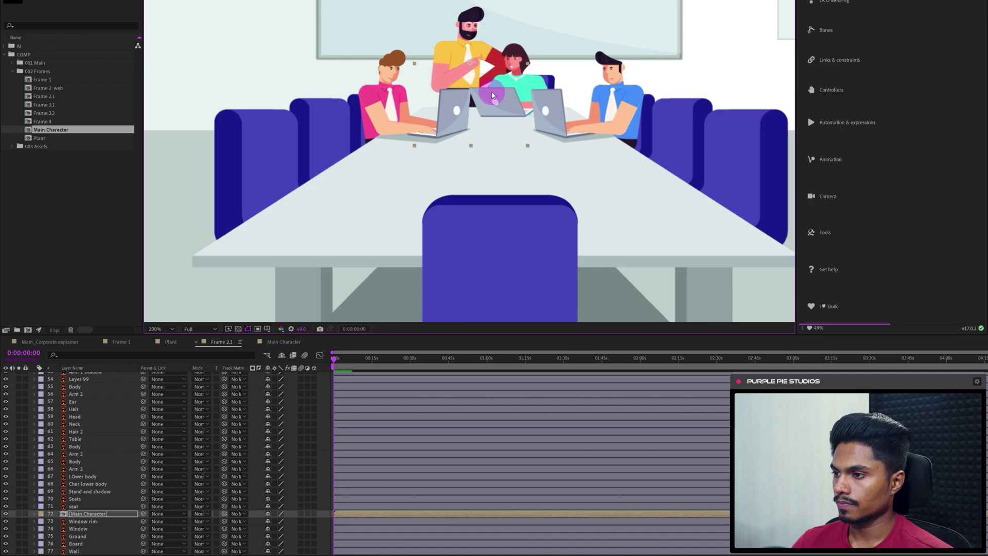
click(57, 515)
click(41, 515)
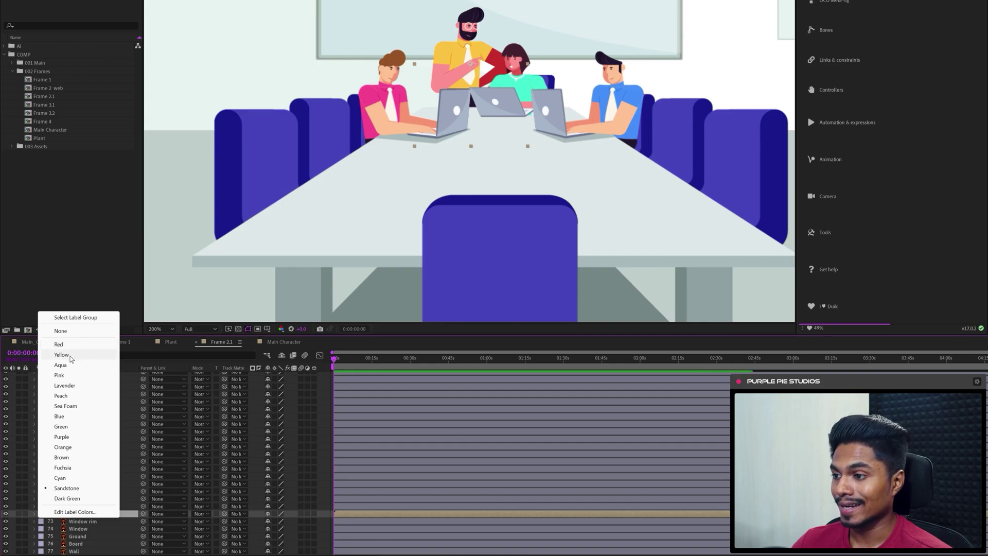
click(71, 356)
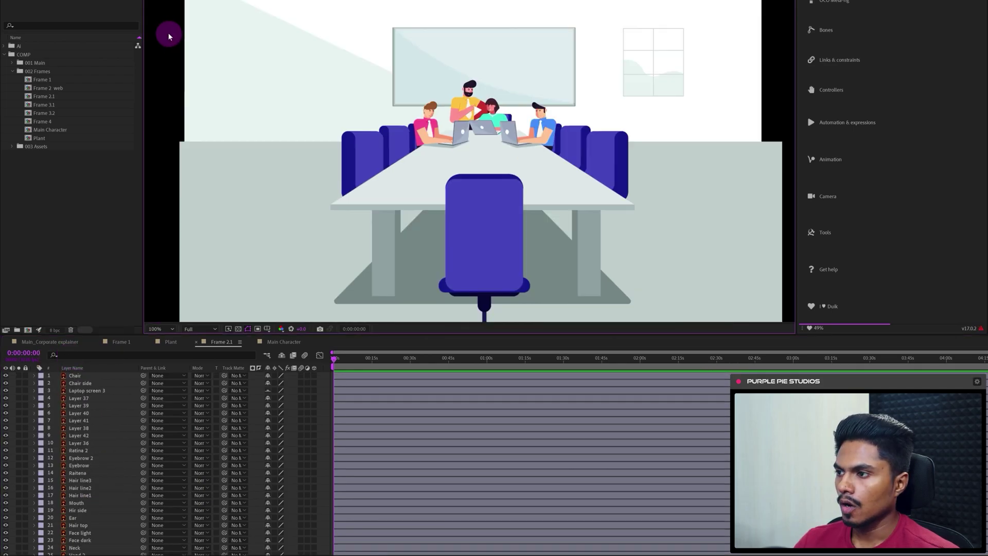
Select the wall, board and window background artwork in Frame 2.1
drag(170, 33, 711, 168)
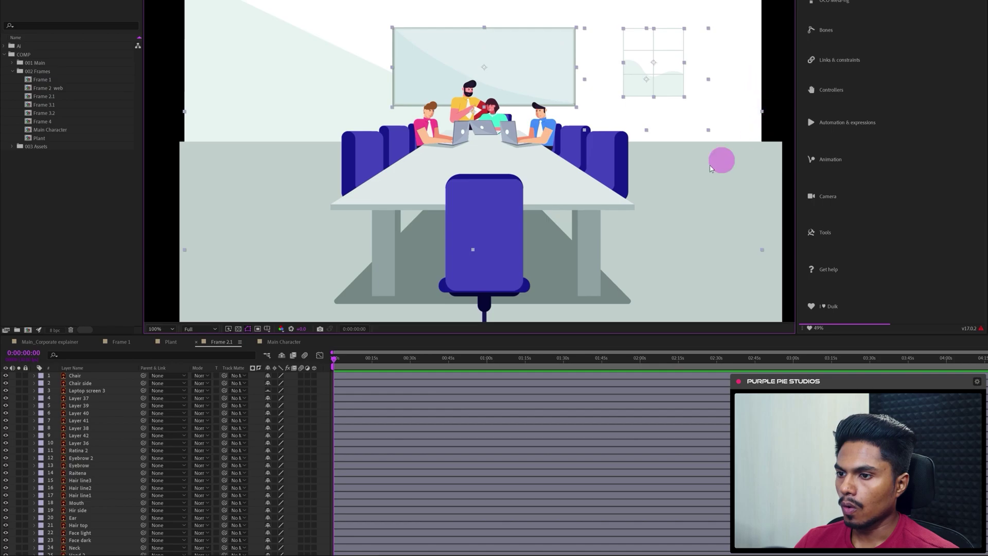
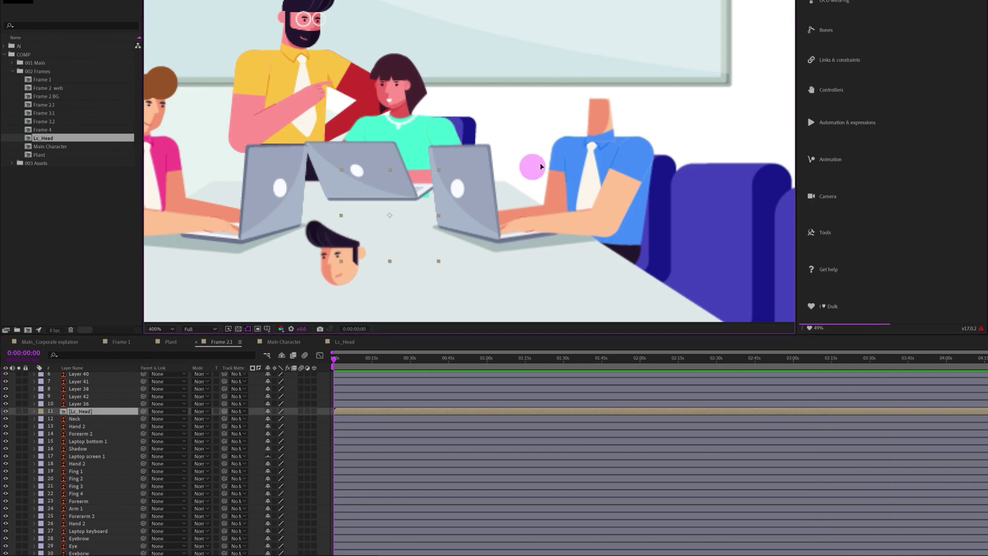
Pre-compose the five hand layers from Layer 39 through Layer 42 as Hand
scroll(88, 410, up, 2)
click(88, 409)
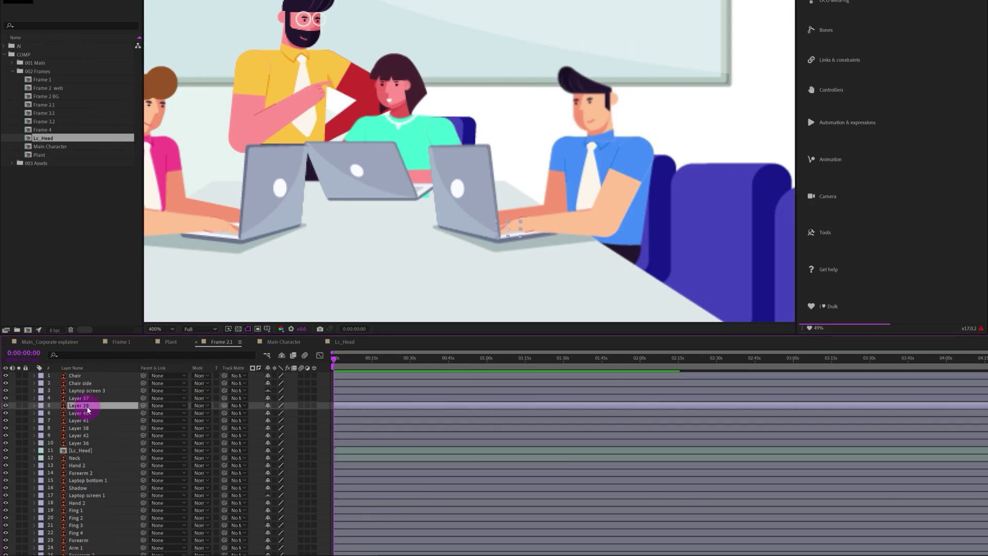
shift+click(84, 435)
key(ctrl+shift+c)
text(Hand)
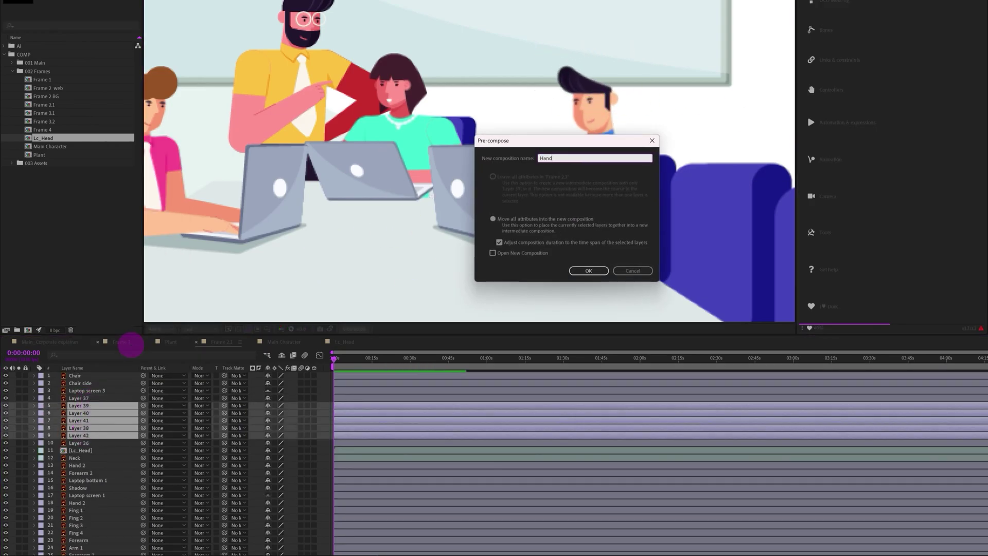
key(Return)
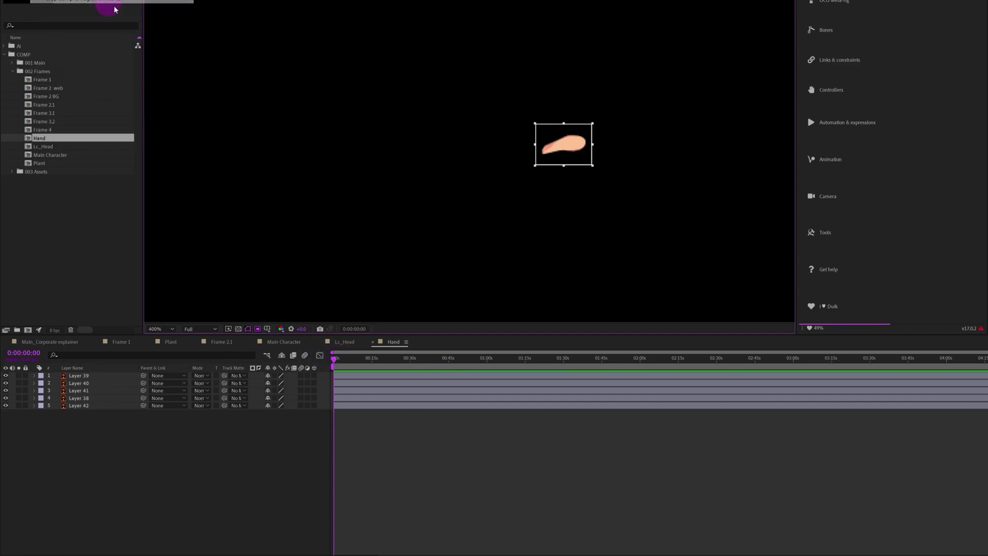
Move the cropped Hand layer in Frame 2.1 back onto the blue-shirted man's wrist and rename it Lc Hand1
click(222, 342)
drag(342, 254, 519, 232)
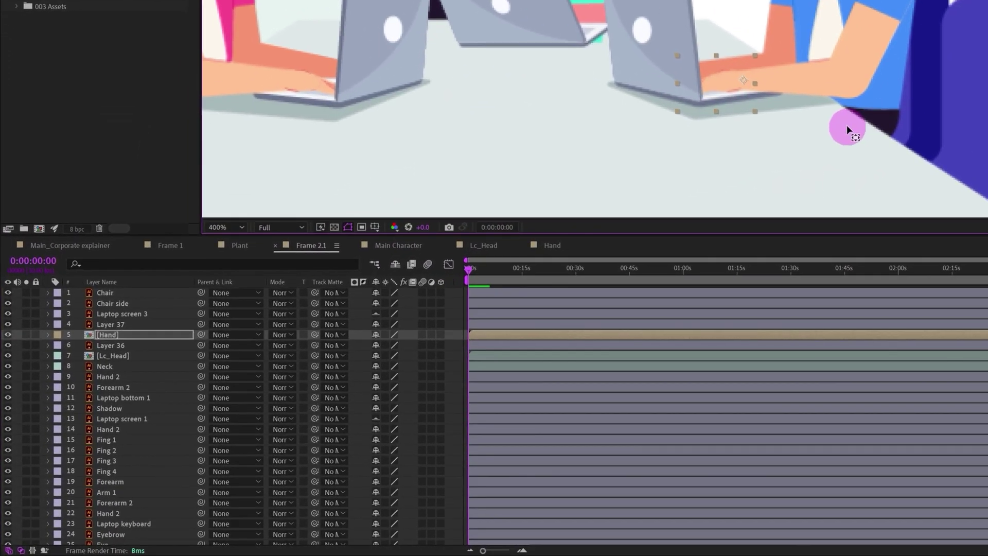
key(Return)
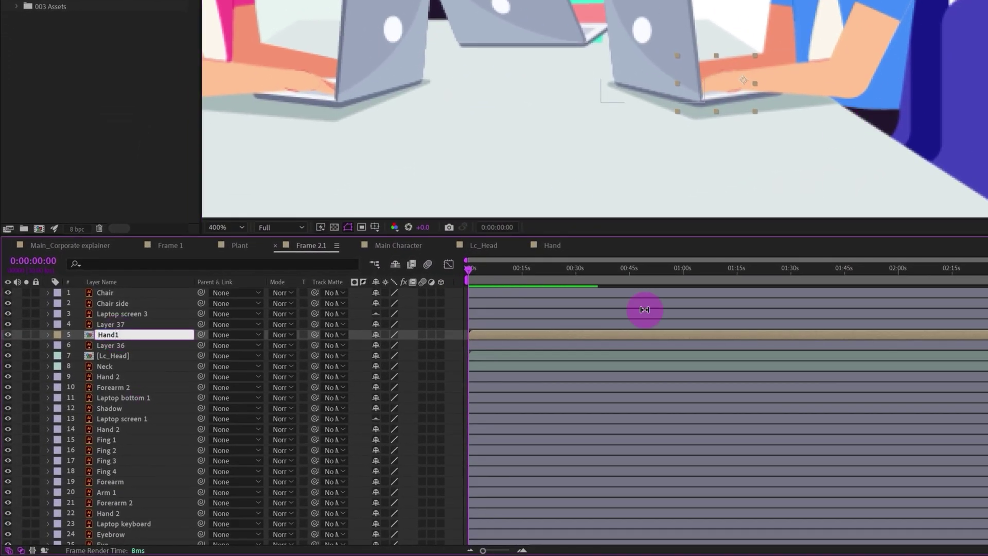
text(Lc)
Rename Layer 36 as Lc_forearm 1 and Layer 37 as Lc_Arm1
click(119, 342)
key(Return)
text(L)
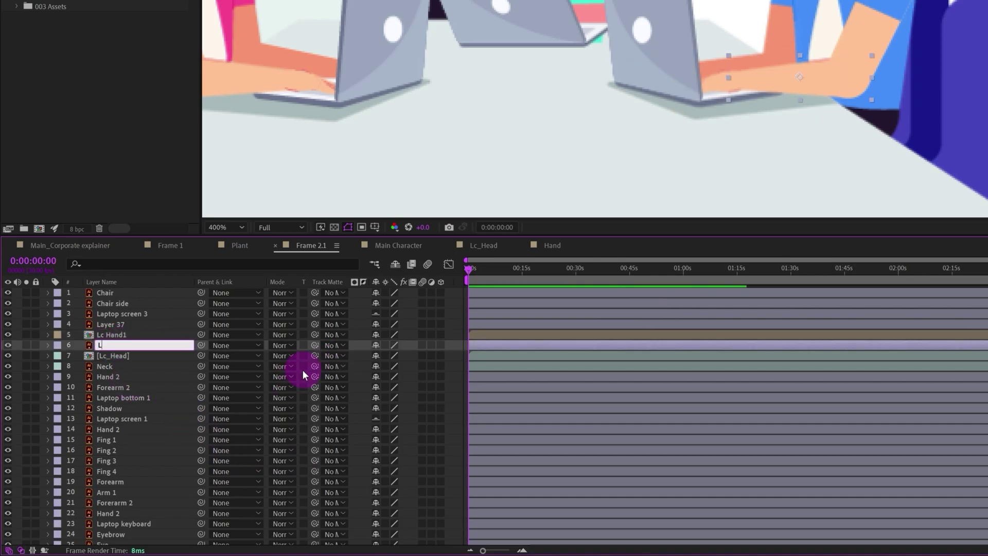
click(97, 325)
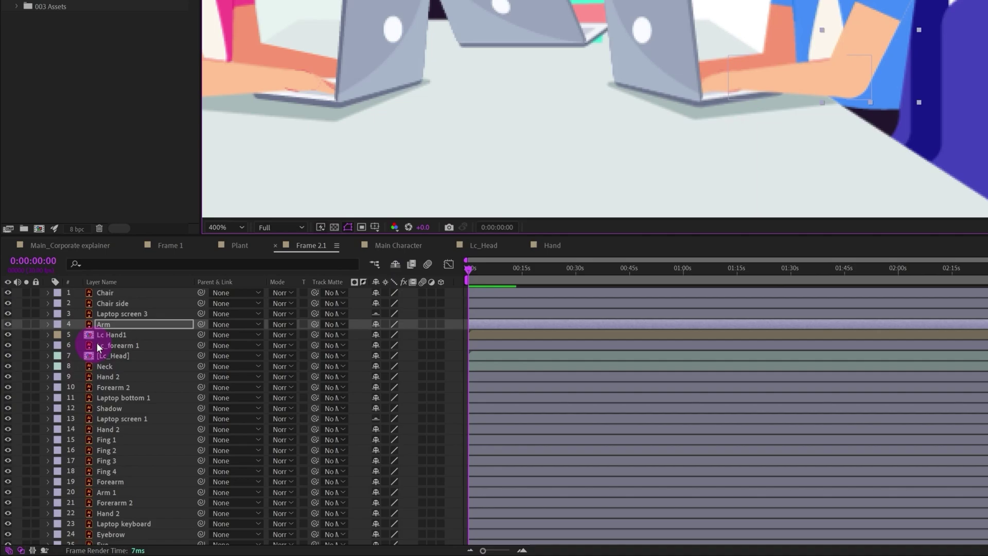
key(Return)
text(Lc_Arm1)
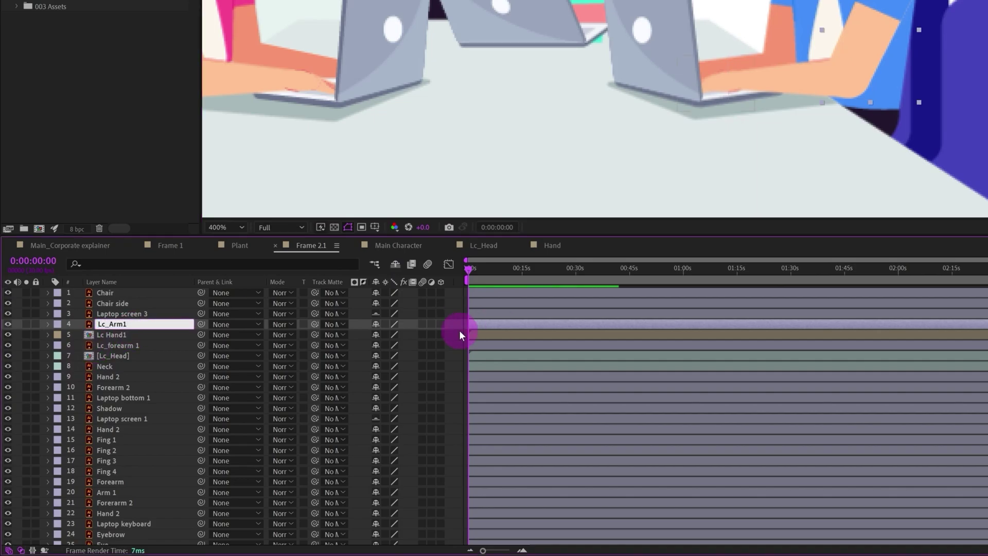
key(Return)
Set the label colour of the blue-shirted man's arm, hand, forearm and neck layers, plus Laptop bottom 1 and Shadow, to Aqua
shift+click(112, 365)
right_click(57, 329)
click(101, 118)
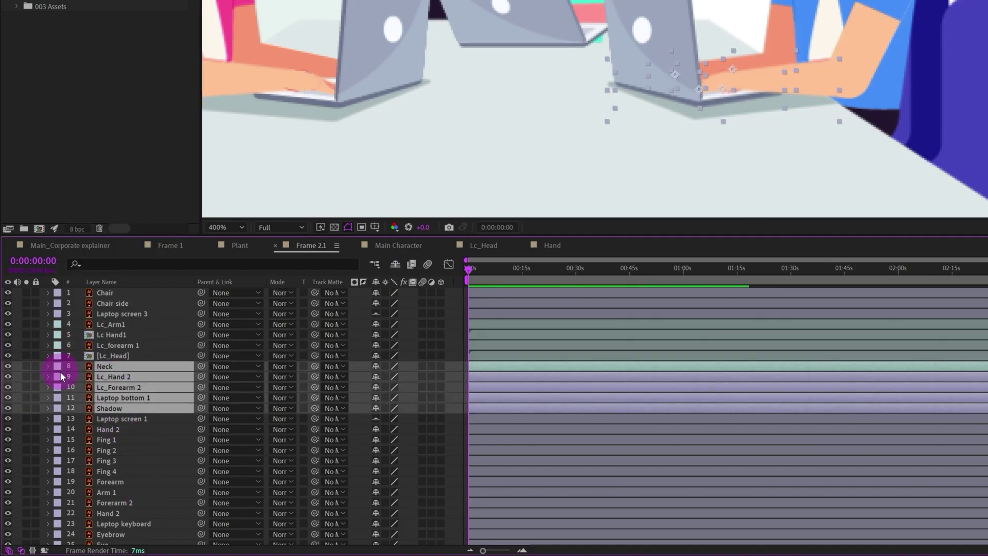
click(58, 376)
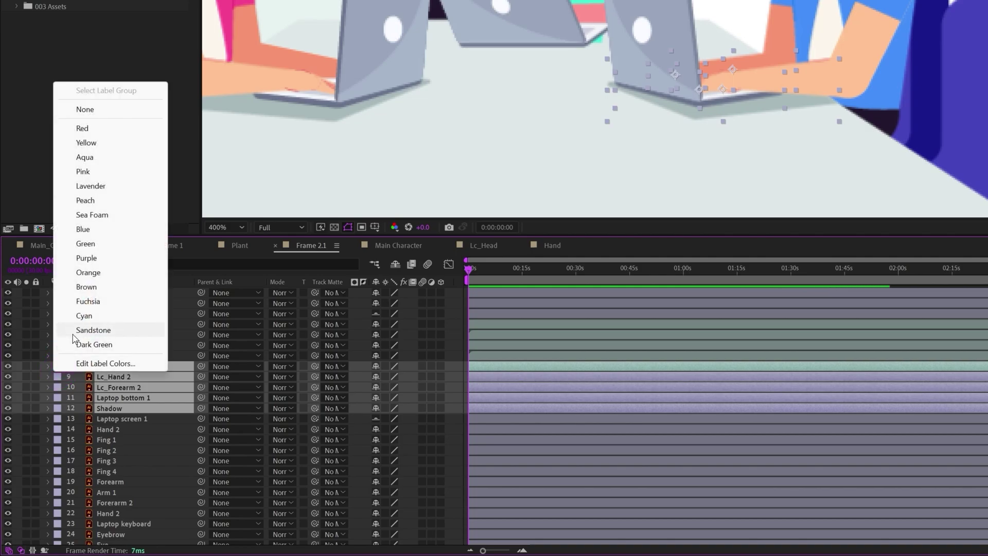
click(103, 129)
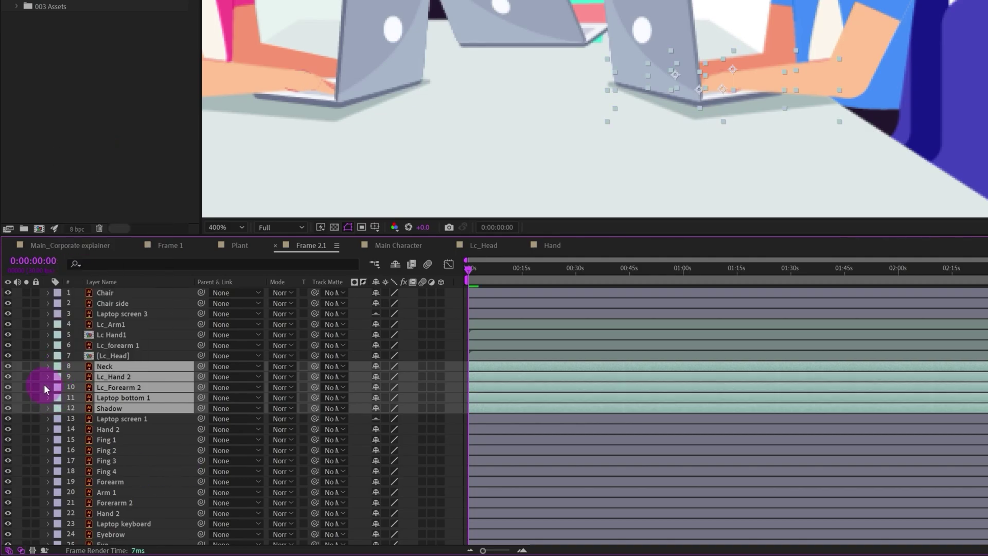
Save the project
key(ctrl+s)
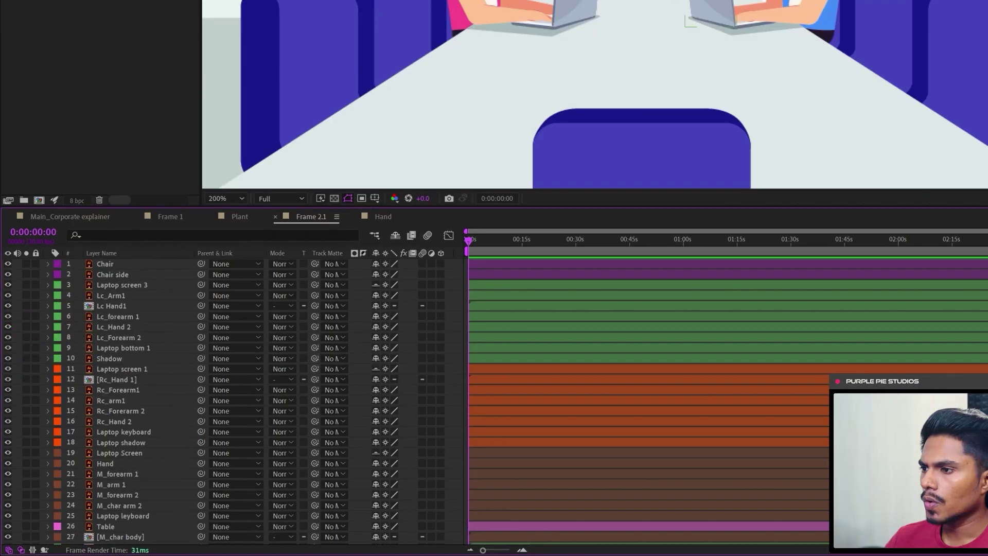
Review the names and label colours of Frame 2.1's layers, from Chair down to Frame 2 BG
scroll(232, 402, down, 1)
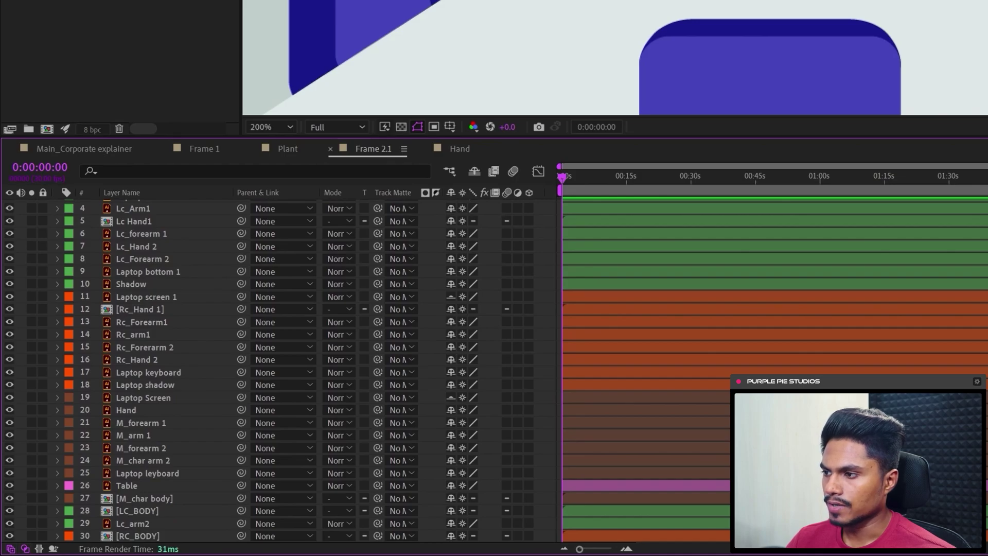
scroll(278, 371, down, 1)
scroll(278, 370, down, 1)
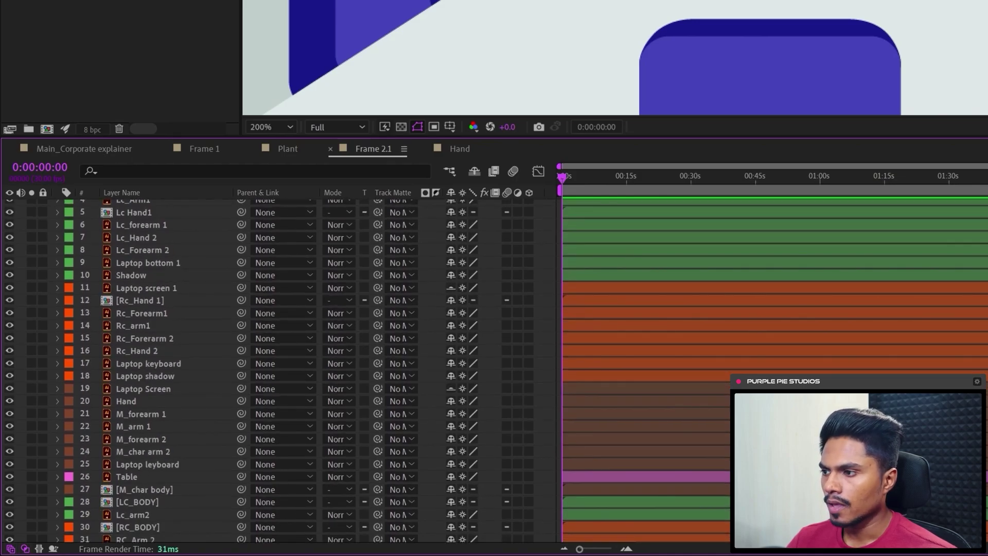
scroll(278, 371, down, 4)
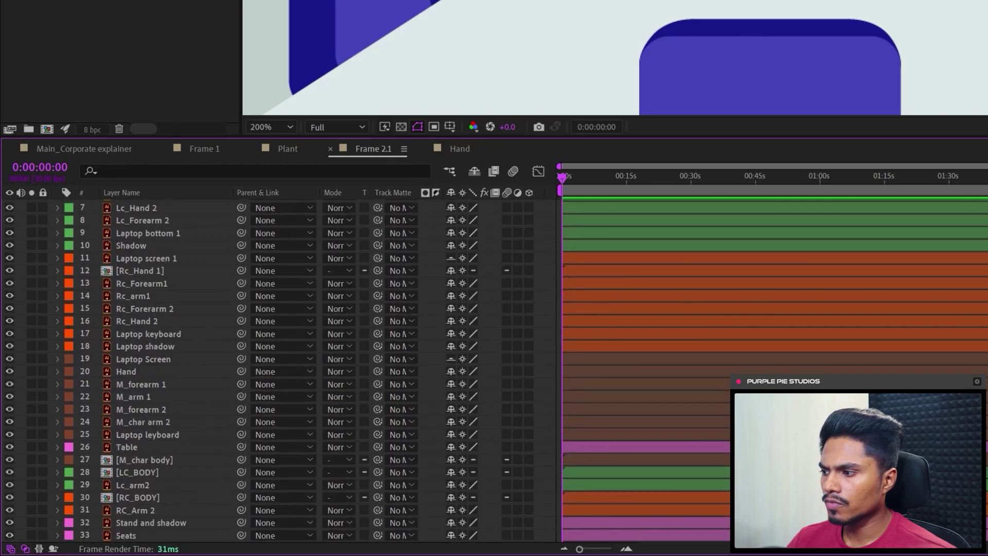
scroll(278, 371, down, 1)
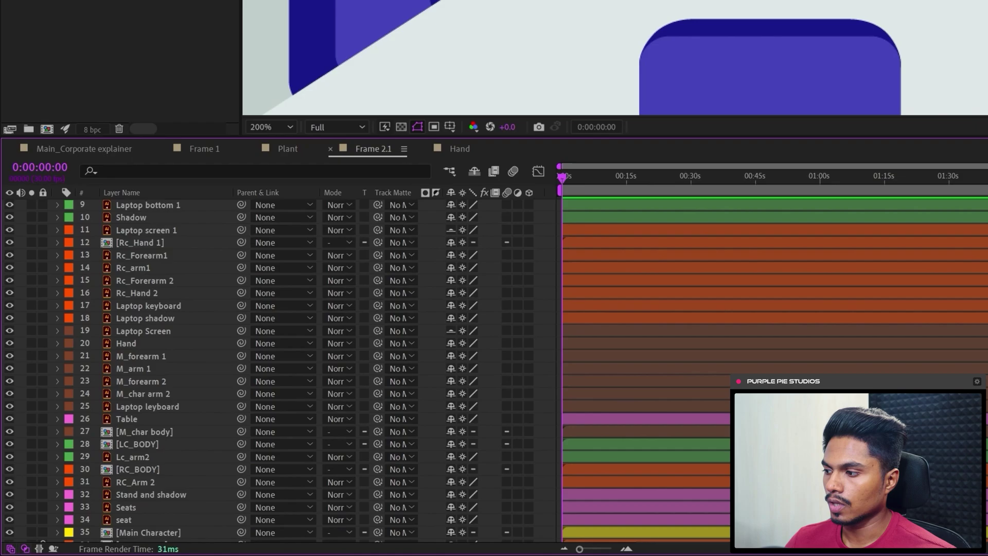
scroll(278, 371, down, 1)
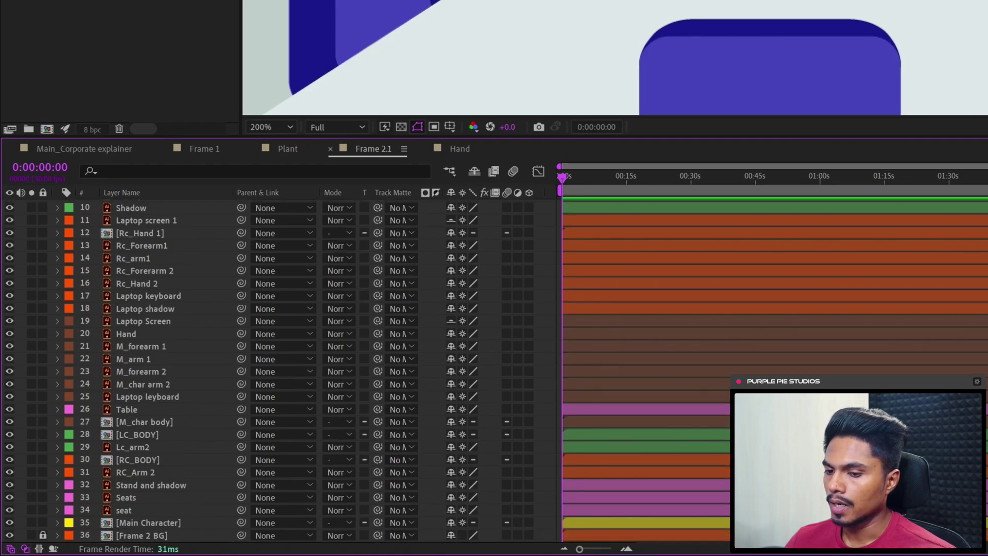
scroll(278, 371, up, 9)
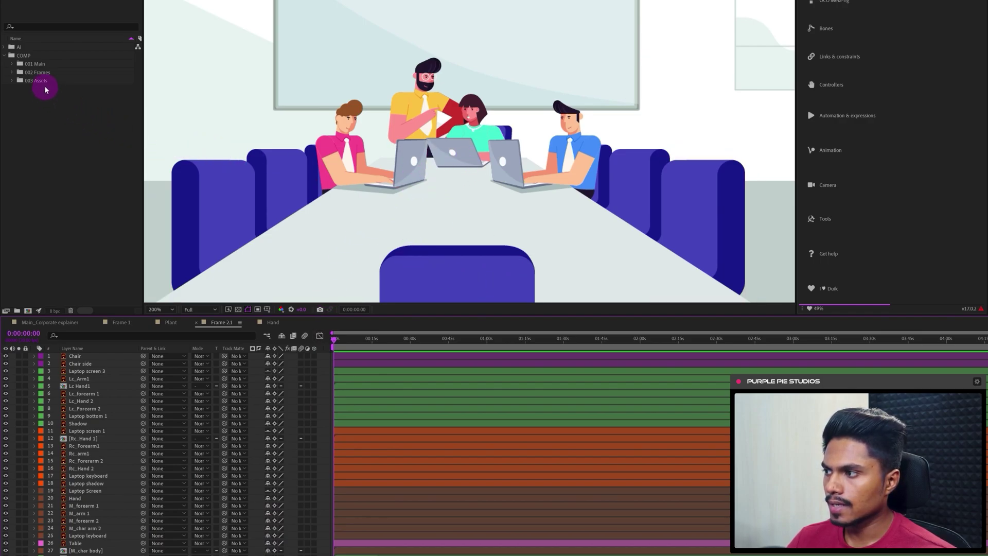
Move the compositions from Hand through Rc_Head out of the 002 Frames folder into the 003 Assets folder
click(11, 74)
click(11, 75)
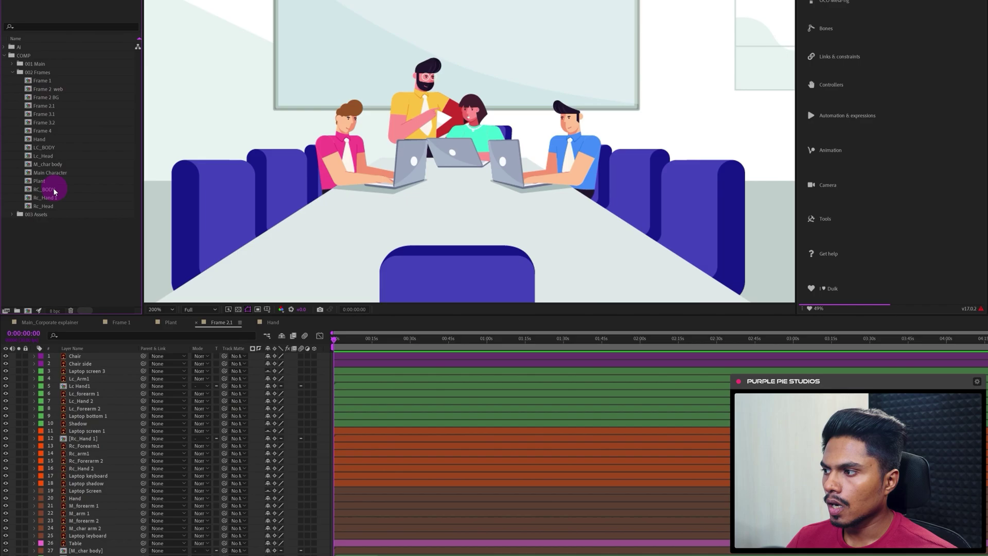
click(48, 141)
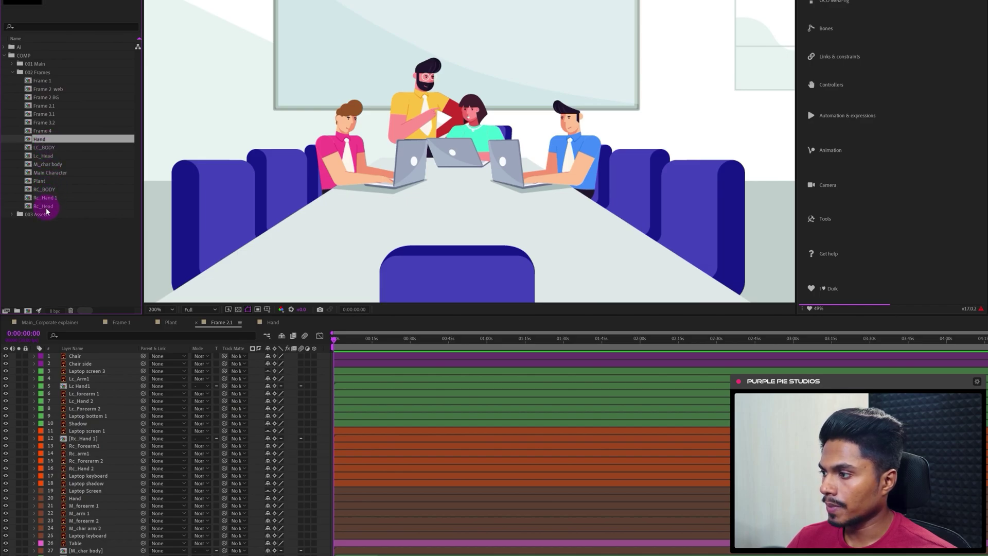
shift+click(47, 207)
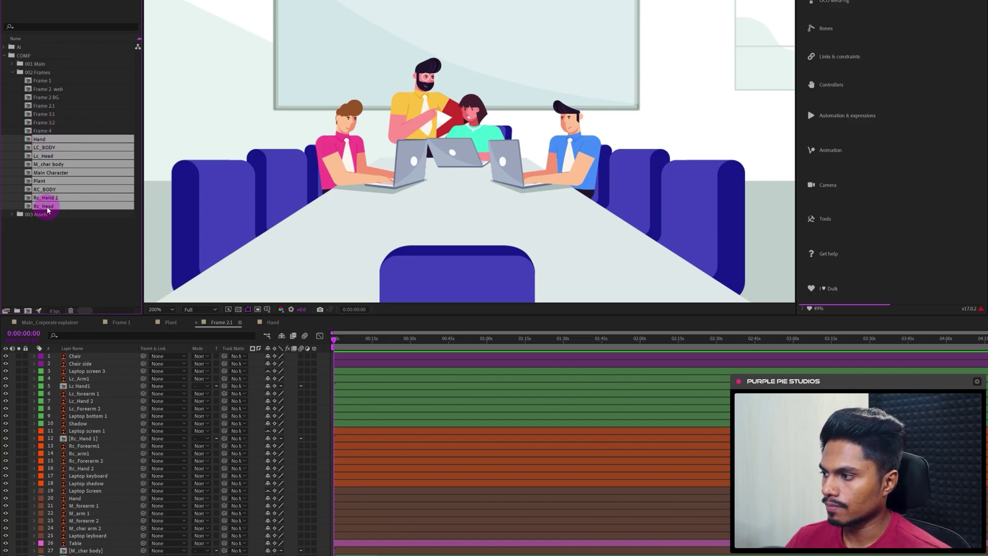
drag(47, 210, 46, 214)
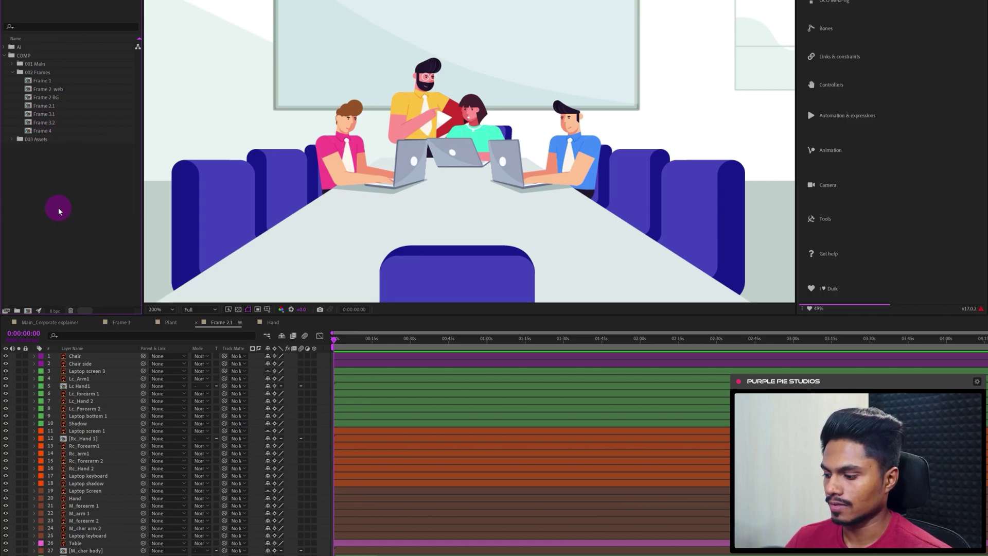